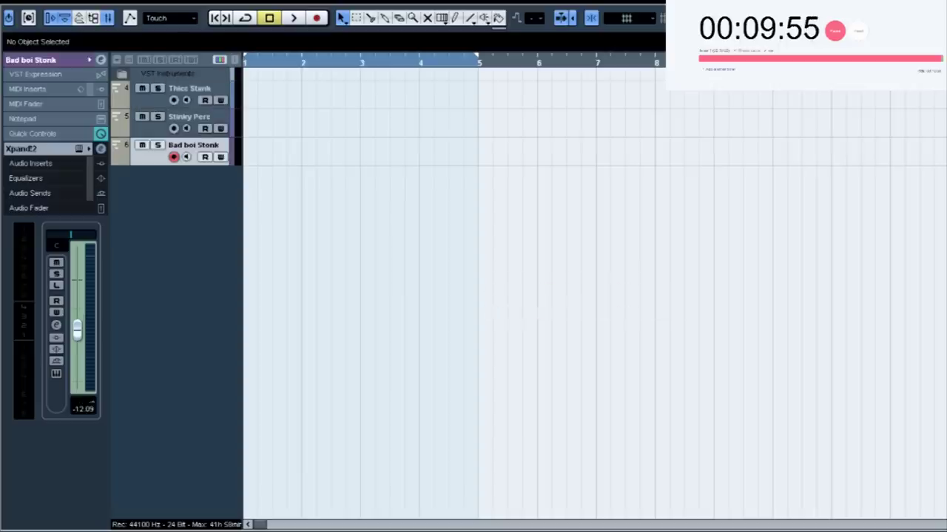
Create a four-bar MIDI part at bar 1, move it to the Stinky Perc track and open it for note editing.
double_click(361, 151)
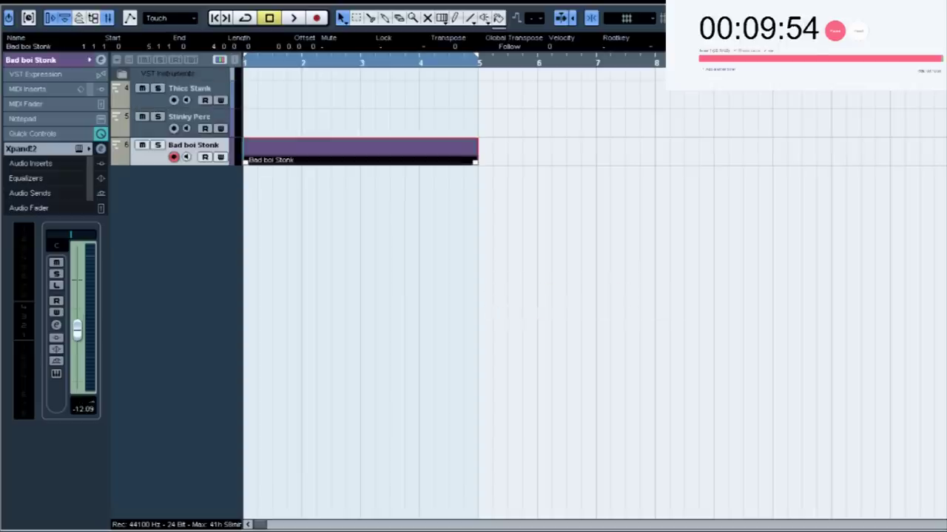
drag(258, 149, 258, 122)
double_click(257, 122)
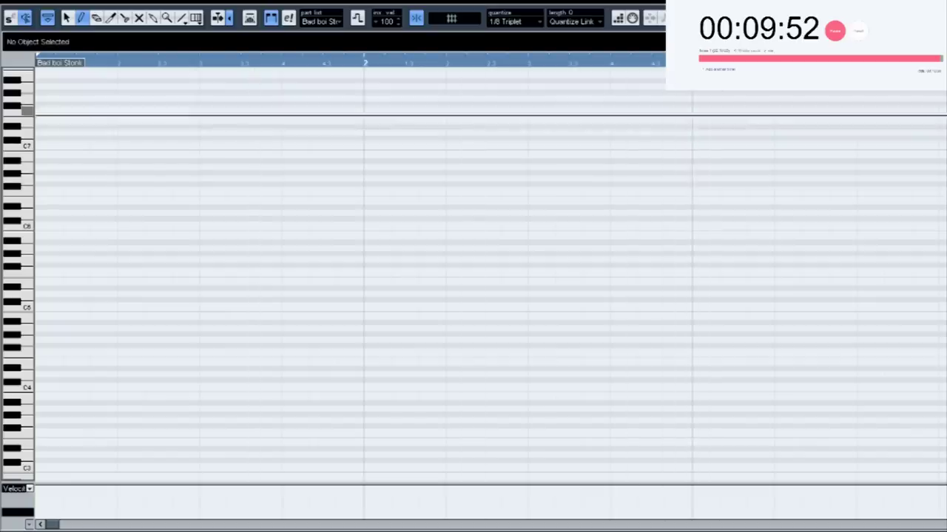
Draw the bar 1 drum pattern on the triplet grid, with kicks on C1 and D1 hits on beats 2 and 4.
scroll(473, 274, down, 1)
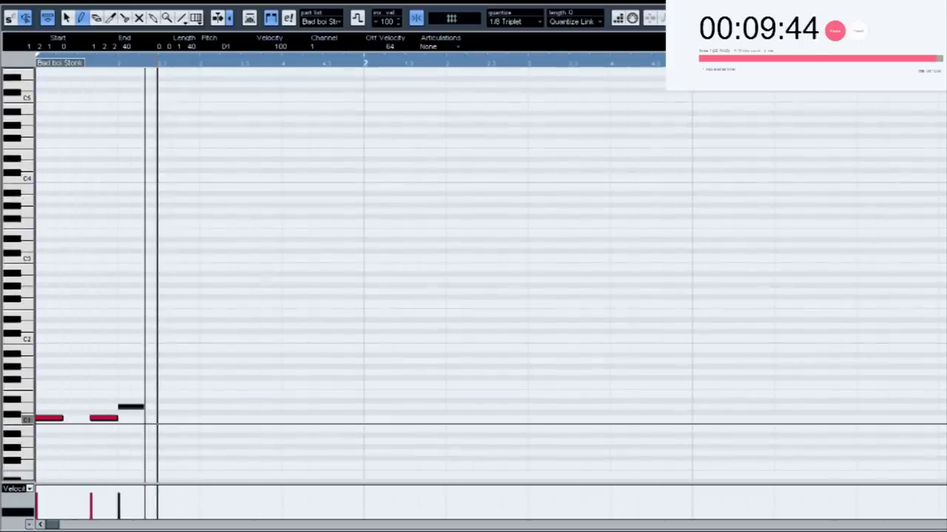
click(260, 418)
click(288, 407)
click(343, 418)
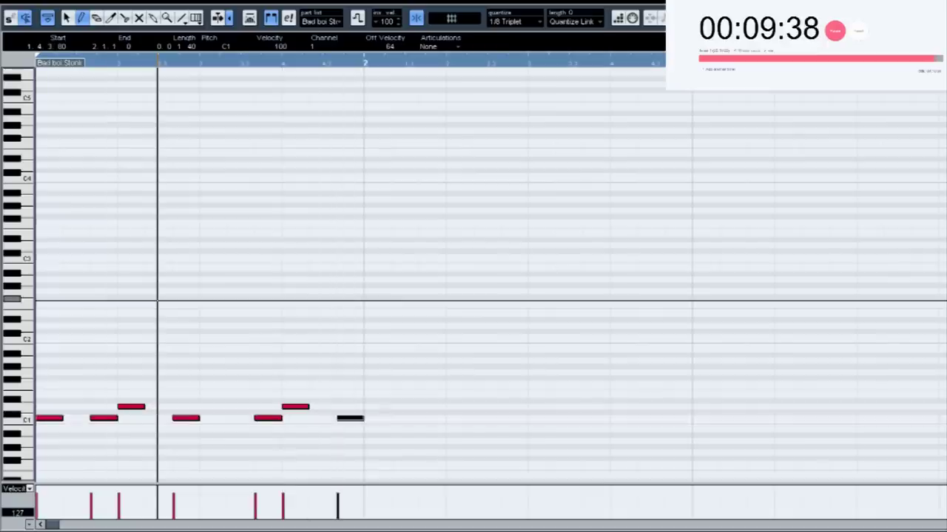
Audition other percussion pitches and add G#1 notes on all four beats of bar 1.
key(Up)
key(Up)
key(Down)
key(Down)
key(Down)
key(Down)
key(Down)
key(Down)
key(Down)
key(Down)
key(Down)
key(Down)
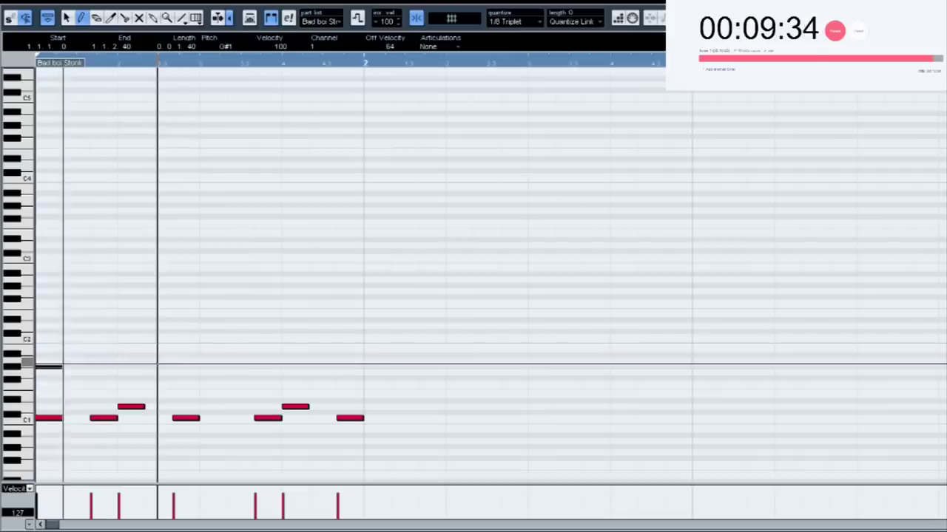
click(118, 366)
click(201, 367)
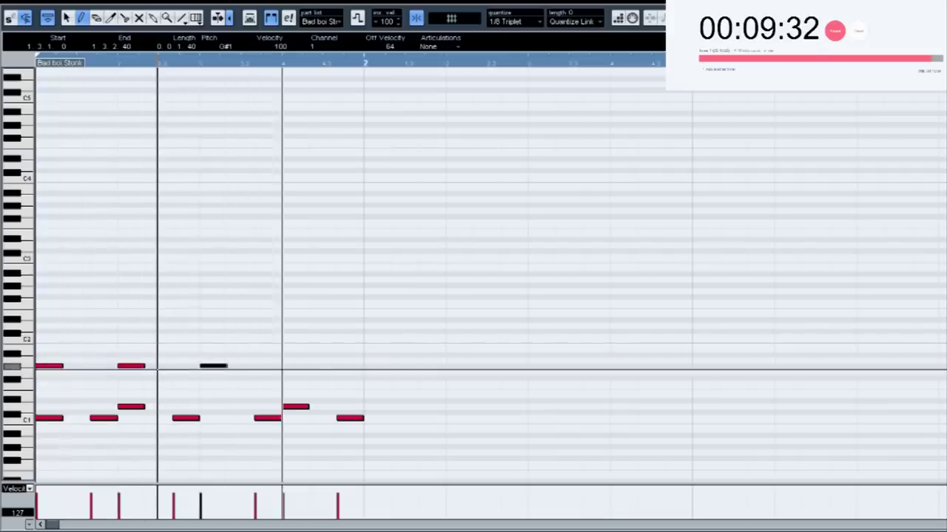
click(281, 366)
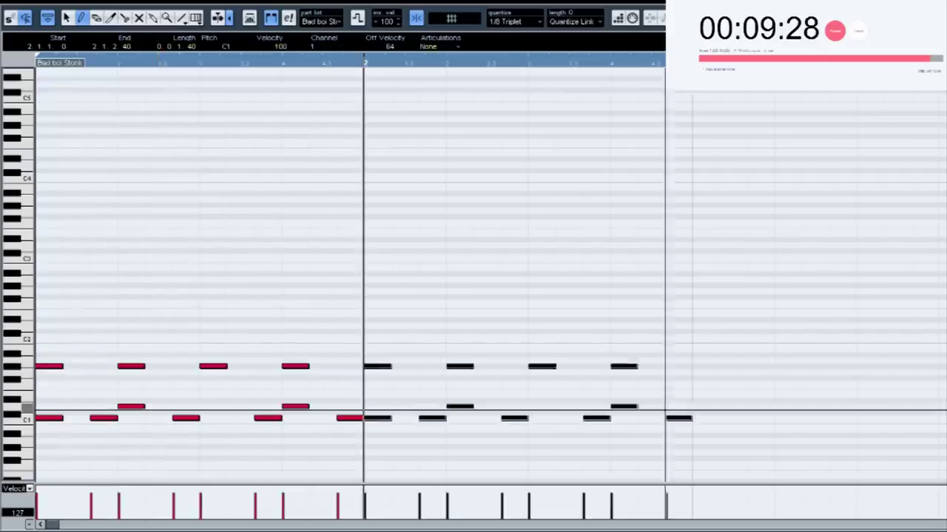
In the copied second bar, replace the final C1 note with a D1 note and close the note editor.
click(666, 406)
click(667, 419)
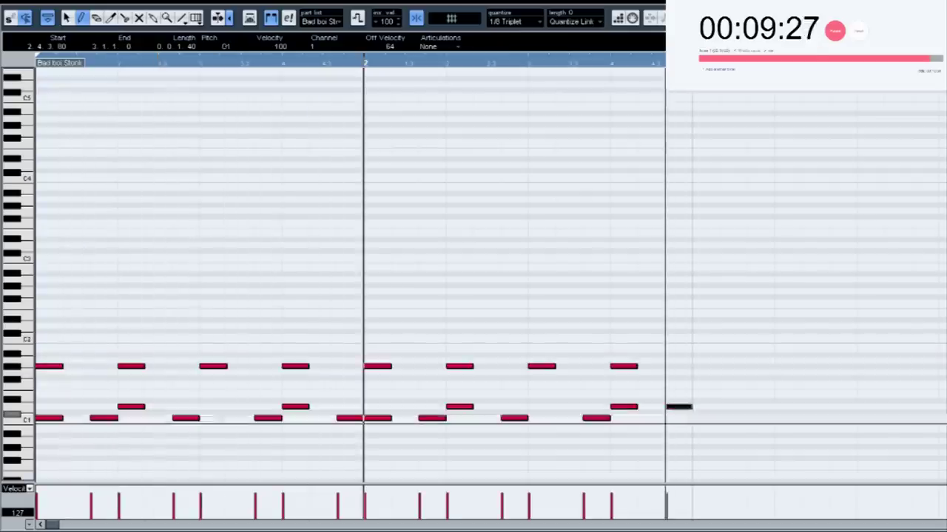
key(Return)
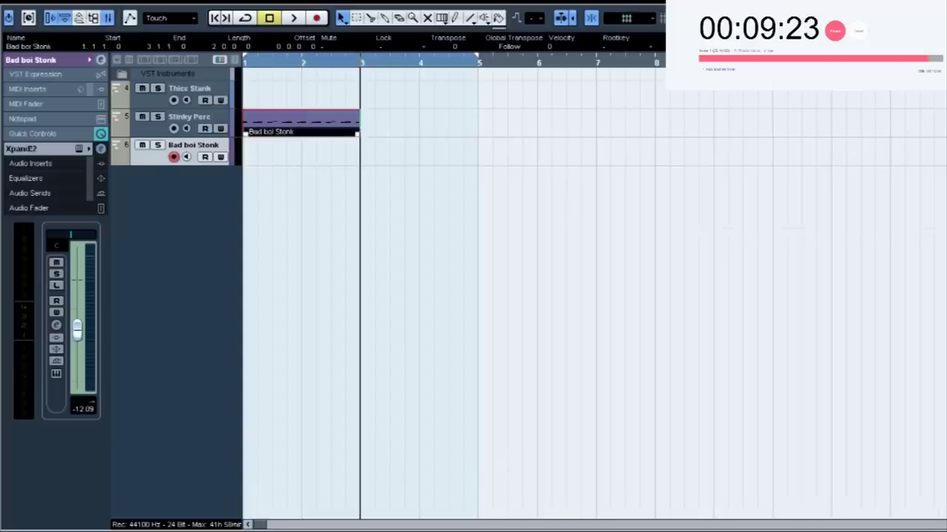
Paste a copy of the two-bar drum part at bar 3 on the Stinky Perc track and play the beat from the start.
key(ctrl+v)
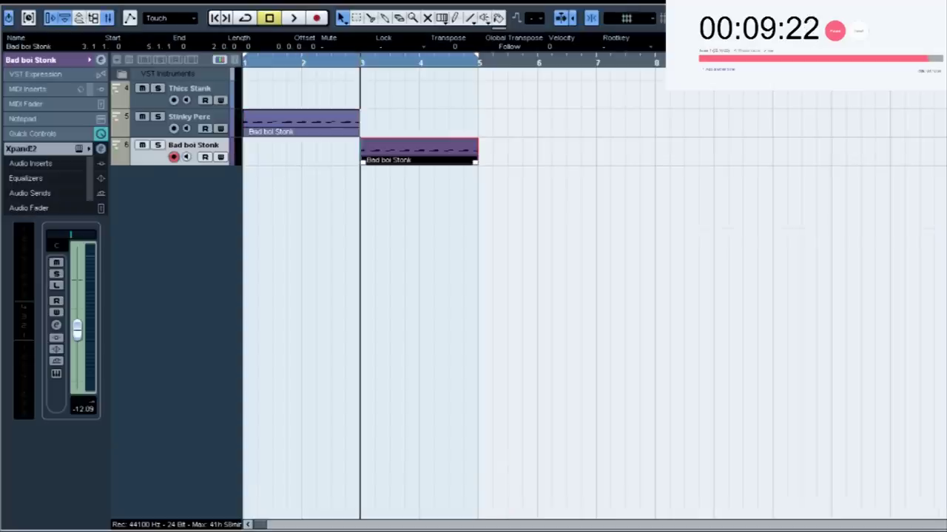
drag(419, 150, 418, 122)
key(KP_Decimal)
key(space)
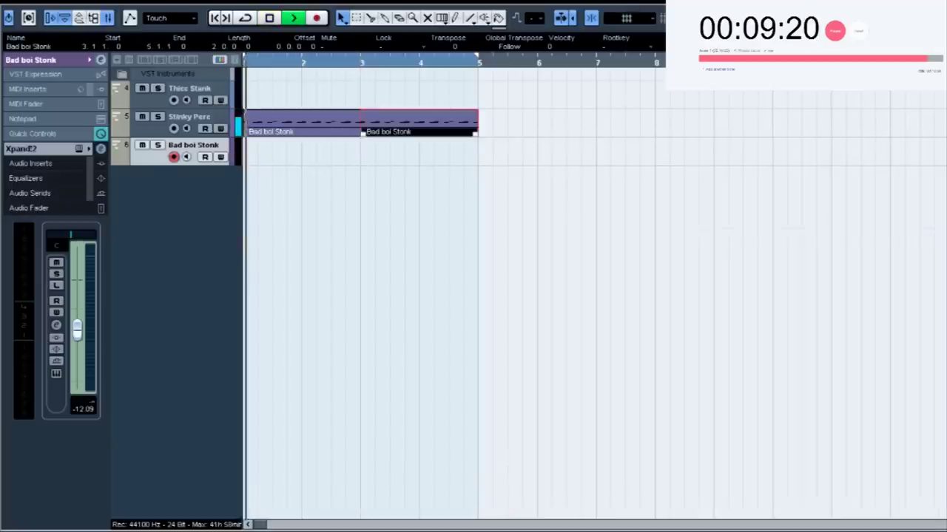
key(space)
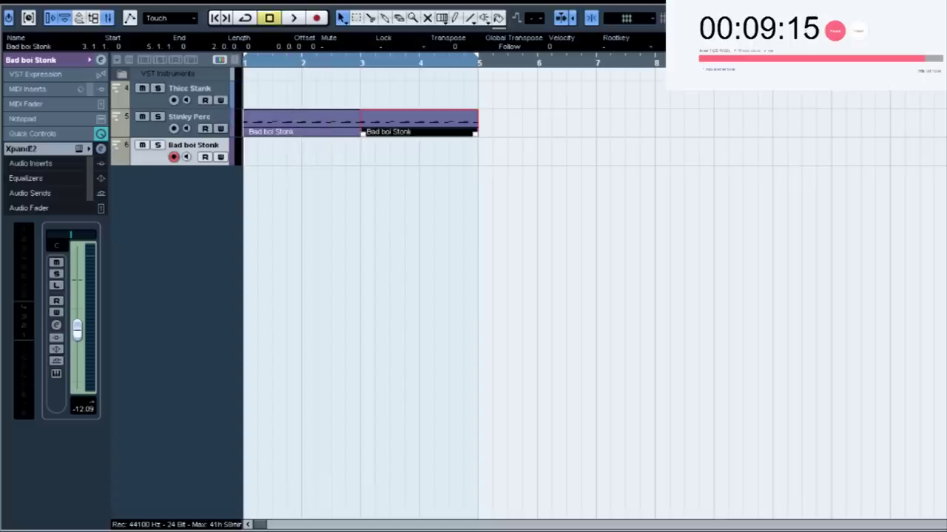
Delete the drum copy at bar 3 and try stretching the remaining part to bar 5.
key(Delete)
click(302, 122)
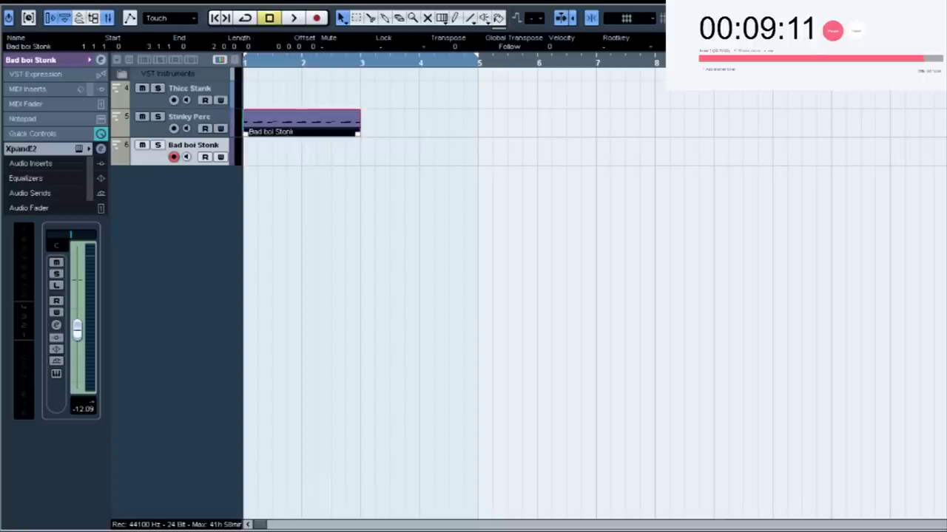
drag(359, 134, 478, 135)
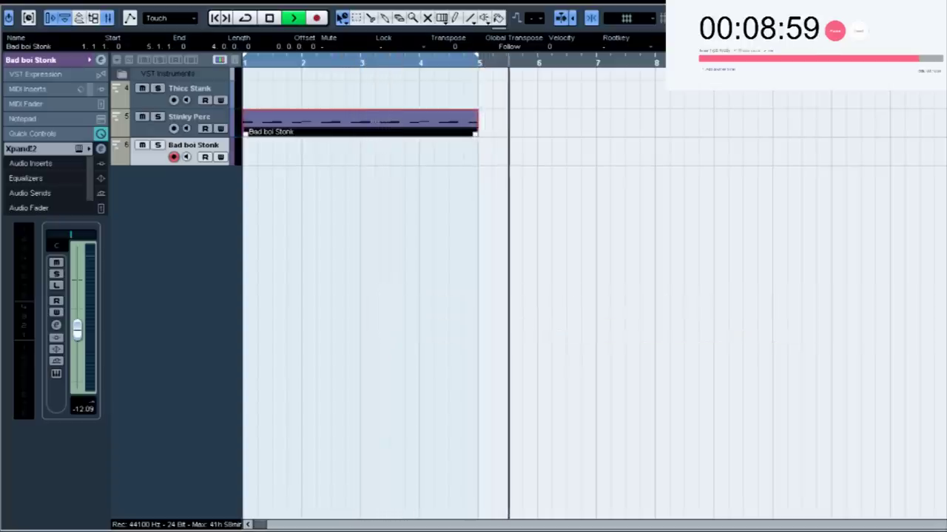
key(ctrl+z)
key(space)
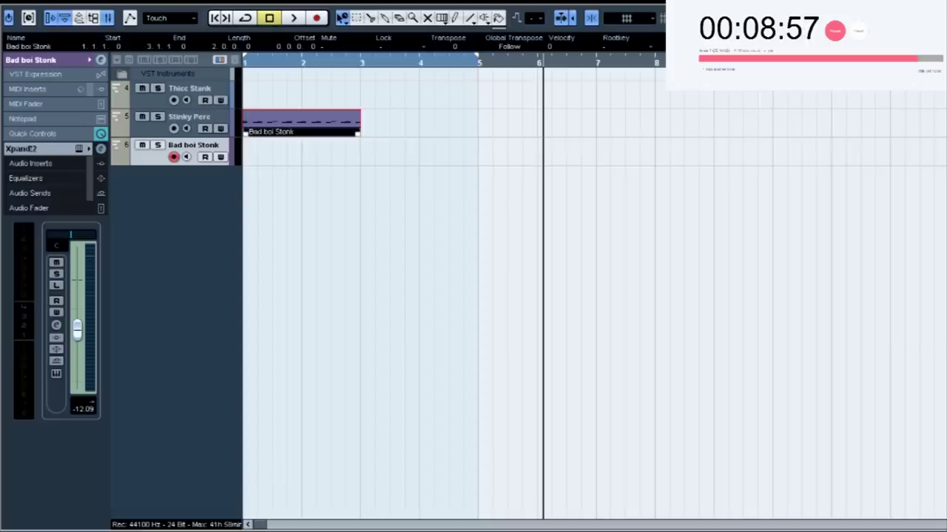
Create a MIDI part at bar 1 on the Thicc Stank track and open it for note editing.
key(h)
key(period)
click(194, 89)
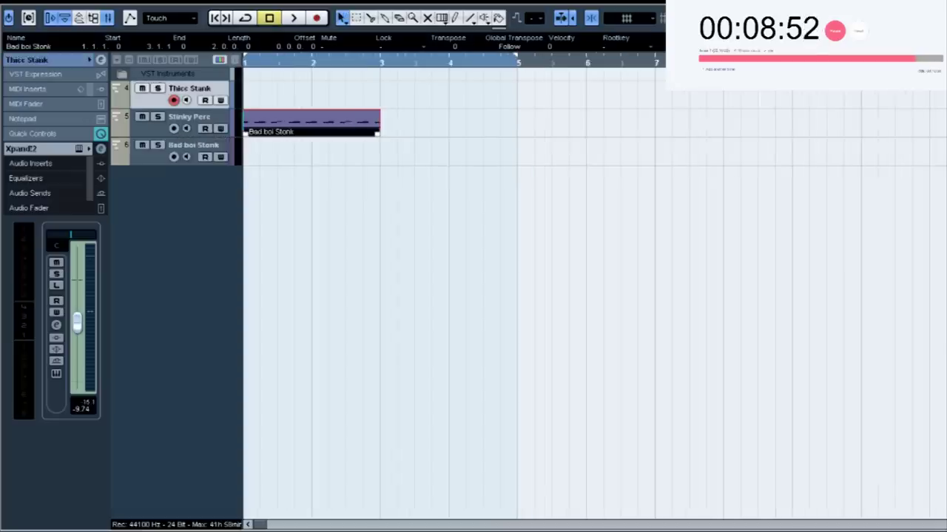
double_click(258, 87)
double_click(258, 87)
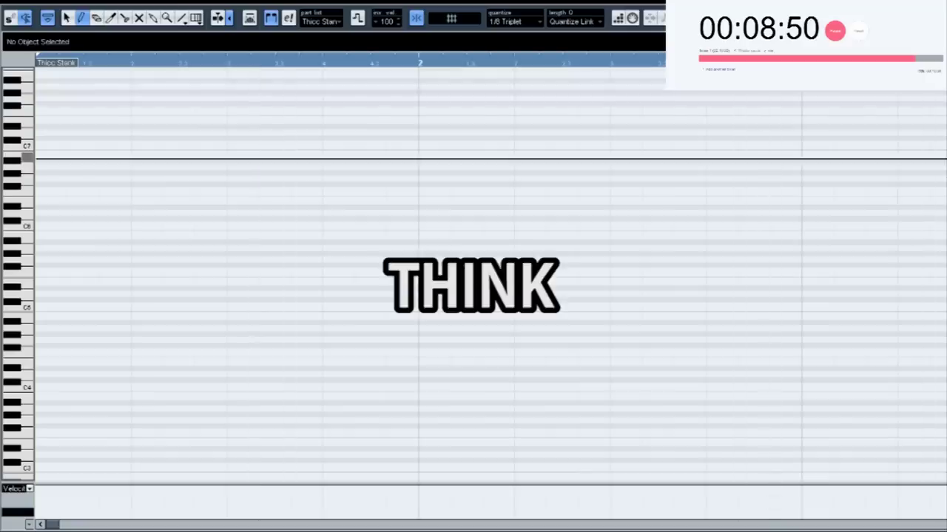
Draw the opening bass notes in bar 1: two C1 notes across beat 1, a C2 on beat 2, and another C1.
scroll(857, 158, up, 1)
scroll(511, 323, down, 3)
drag(38, 433, 99, 433)
drag(102, 433, 131, 433)
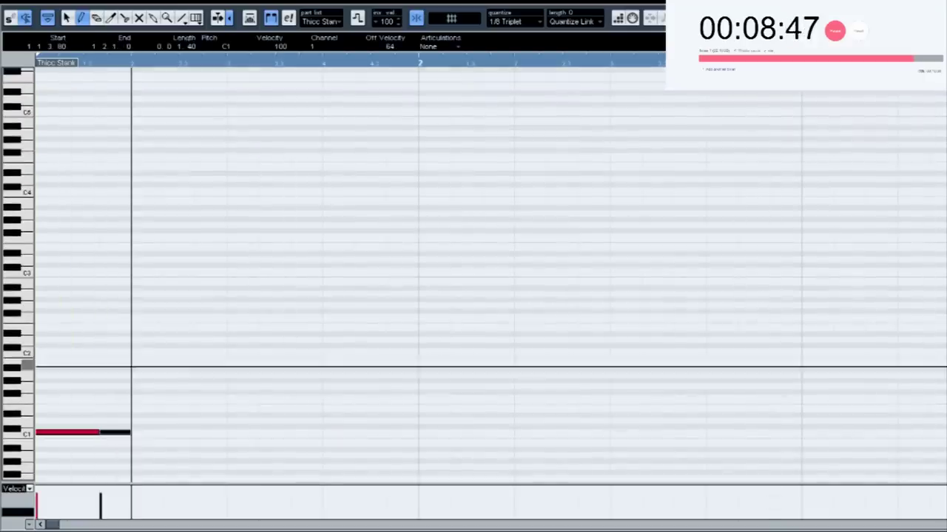
click(134, 352)
drag(165, 433, 222, 434)
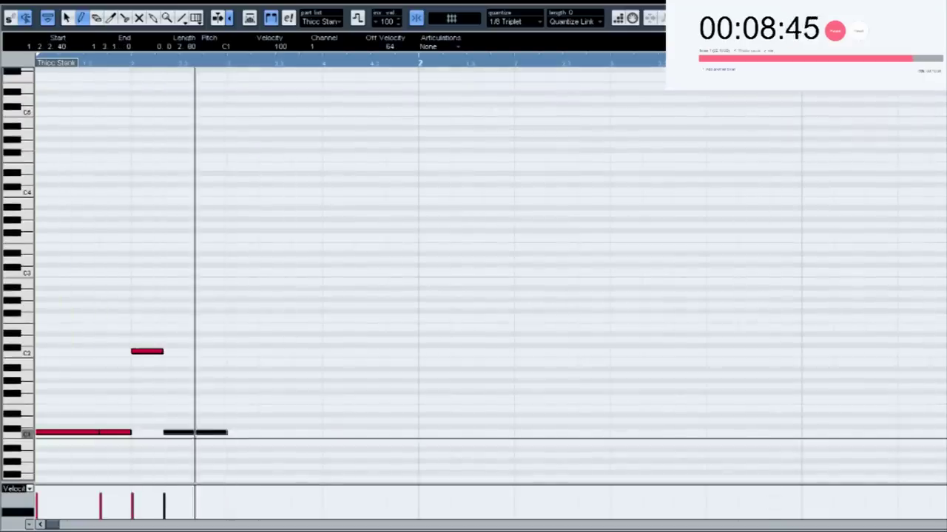
Play back the bass, shorten the last C1 to the final triplet of beat 2 and extend the C2 to meet it.
key(space)
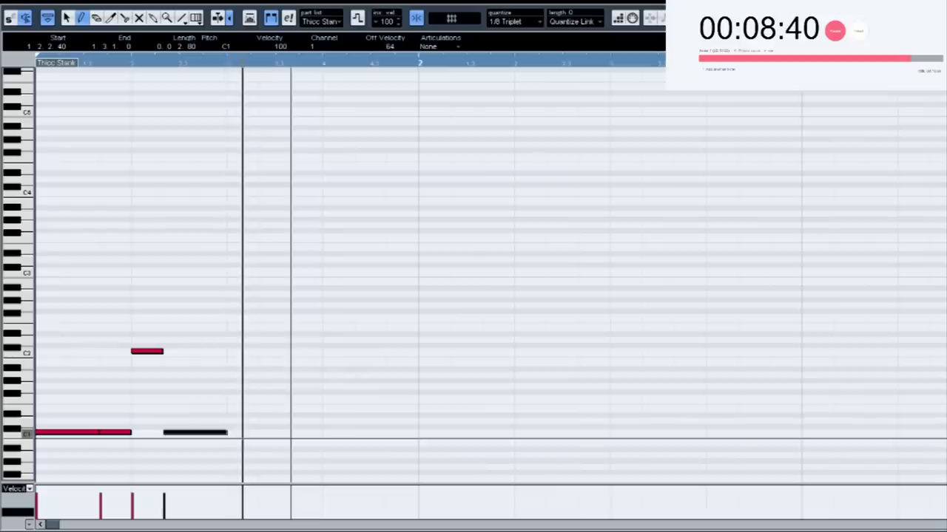
drag(164, 432, 196, 432)
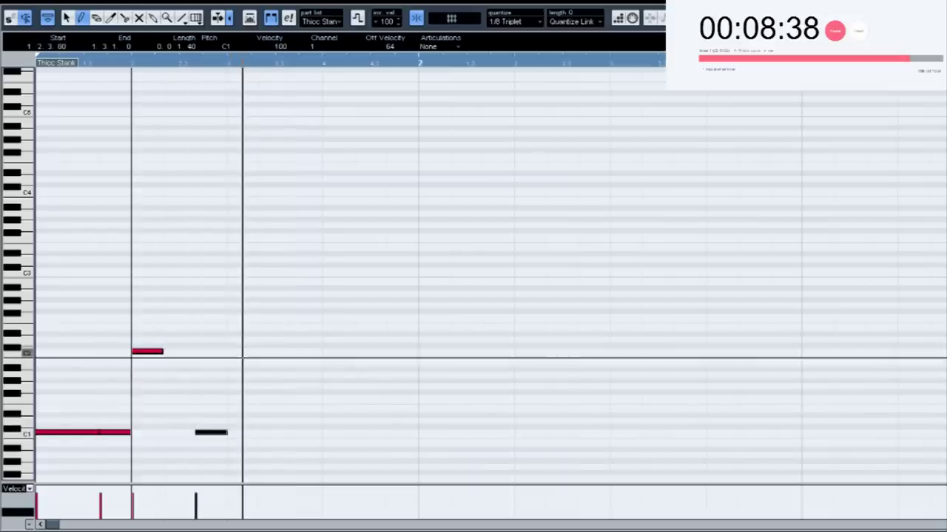
drag(131, 351, 195, 352)
Draw the bar 2 bass line with C2, G1 and D#1 on beats 2 to 4, separated by short C1 notes, and play it back.
click(390, 432)
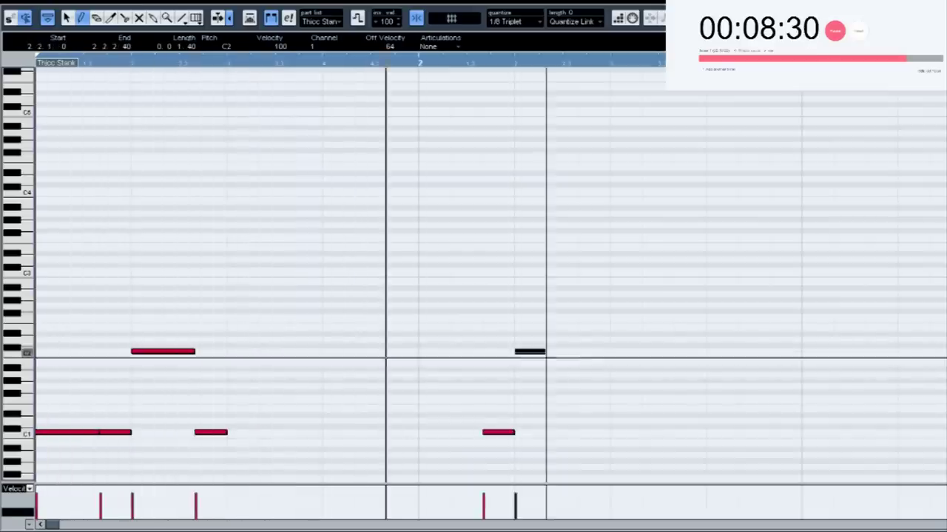
click(580, 433)
mouse_move(610, 386)
mouse_down()
mouse_move(643, 386)
mouse_move(673, 439)
mouse_up()
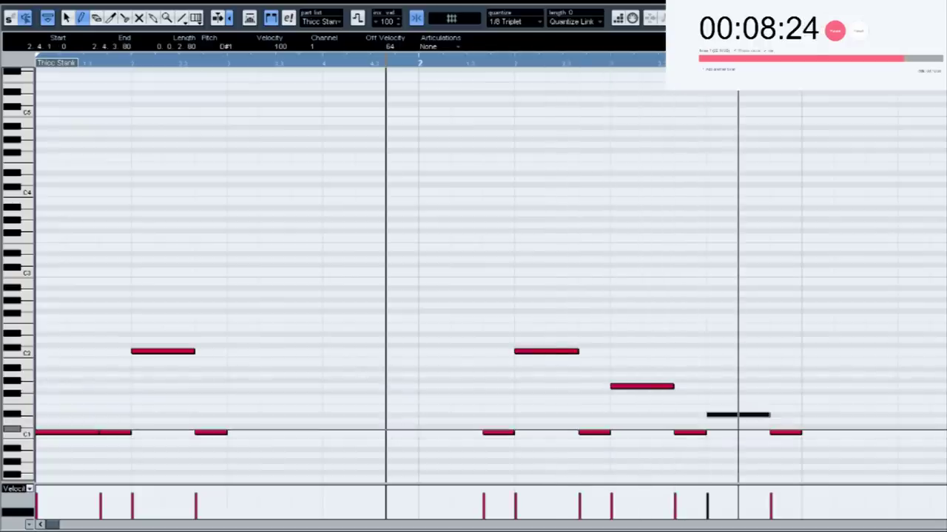
key(space)
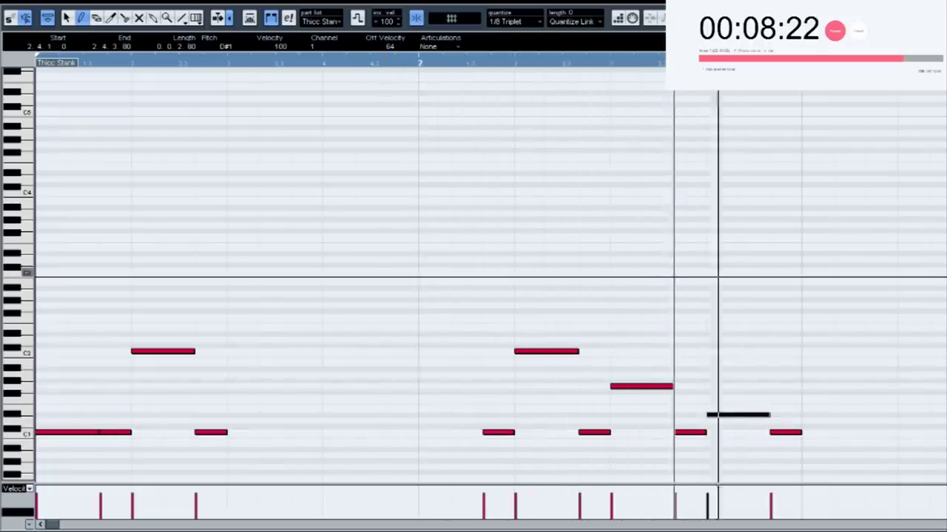
key(Return)
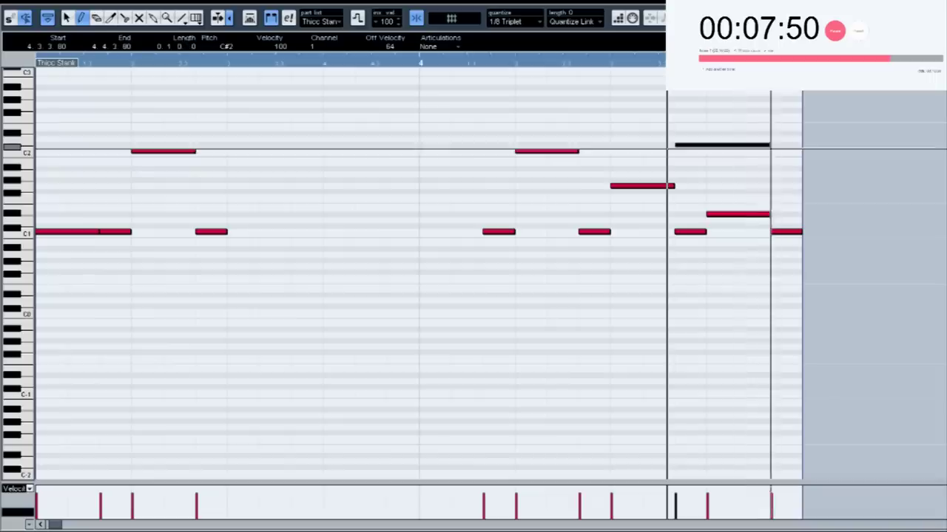
In bar 4 of the bass, add an E2 on the last triplet and delete the C1 and D#1 notes below the high ending.
click(782, 132)
click(678, 232)
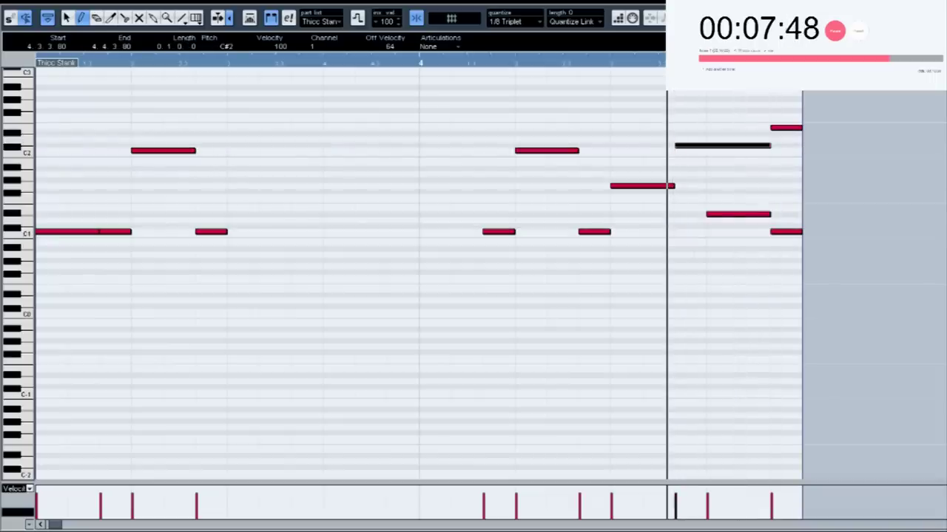
click(737, 214)
click(721, 214)
click(785, 232)
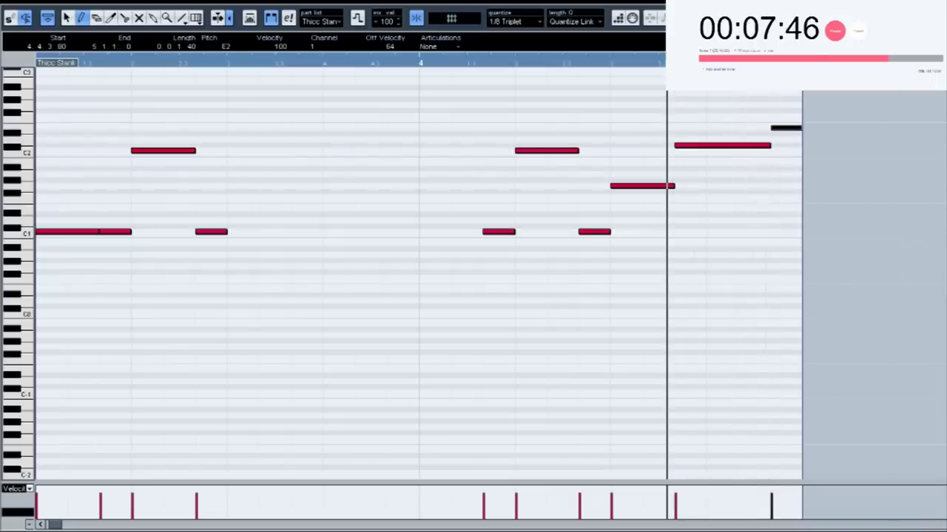
key(Return)
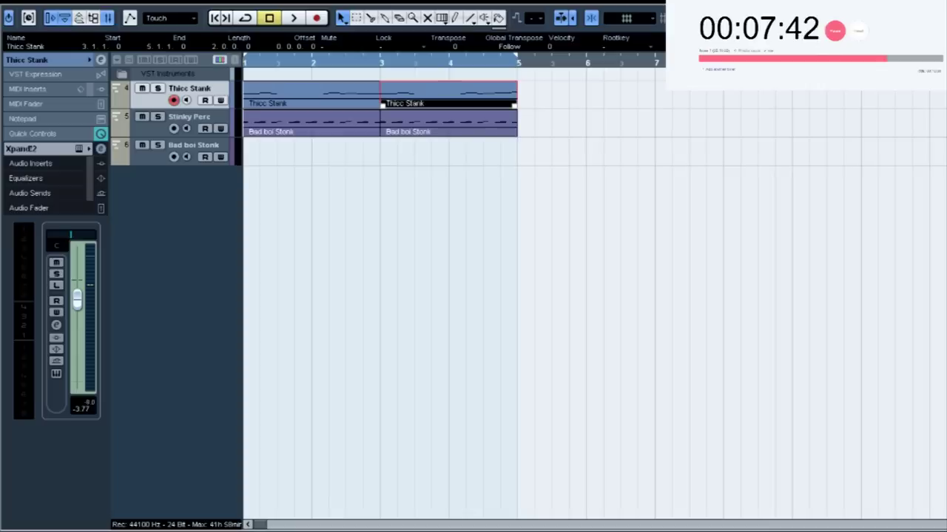
Try to duplicate the Thicc Stank and Stinky Perc parts at bar 5.
key(ctrl+a)
key(ctrl+d)
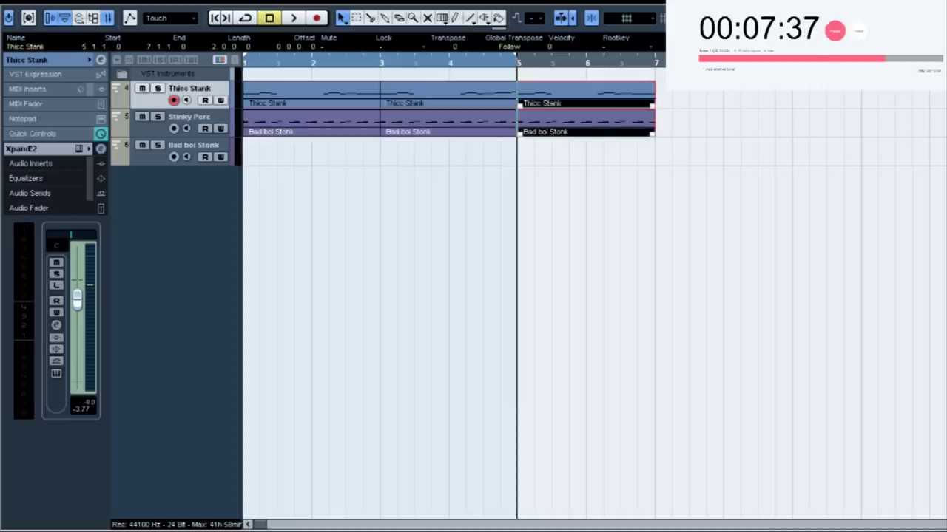
key(ctrl+shift+a)
key(ctrl+z)
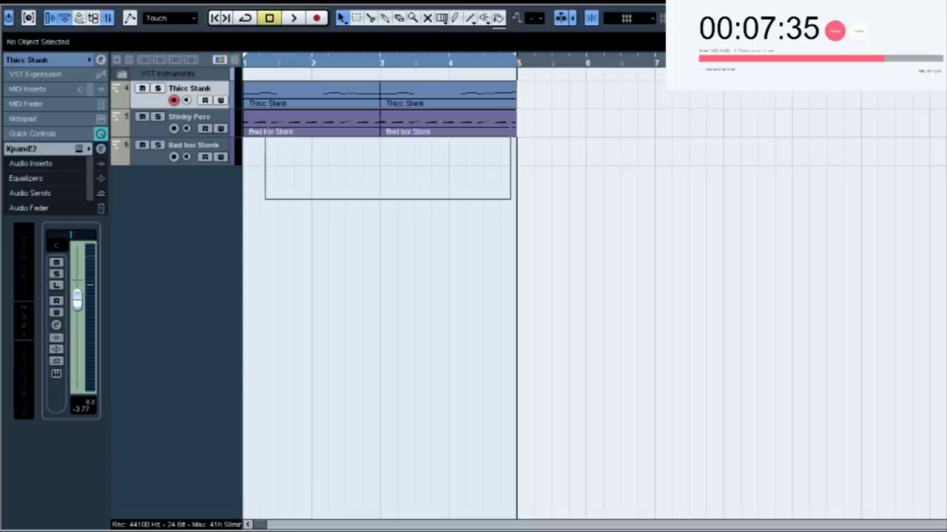
Duplicate all bass and drum parts to bars 5 through 8 and transpose the copied Thicc Stank notes up one semitone.
key(ctrl+a)
key(ctrl+d)
key(ctrl+shift+a)
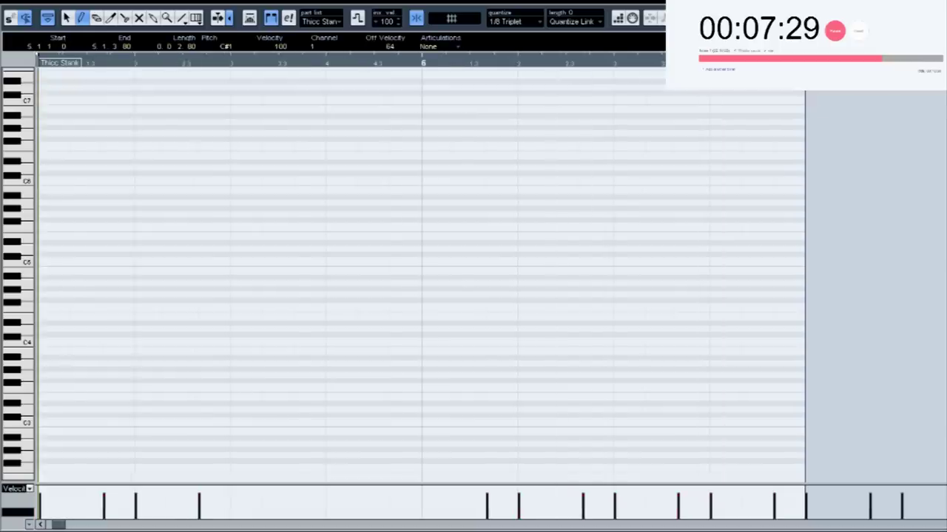
key(Escape)
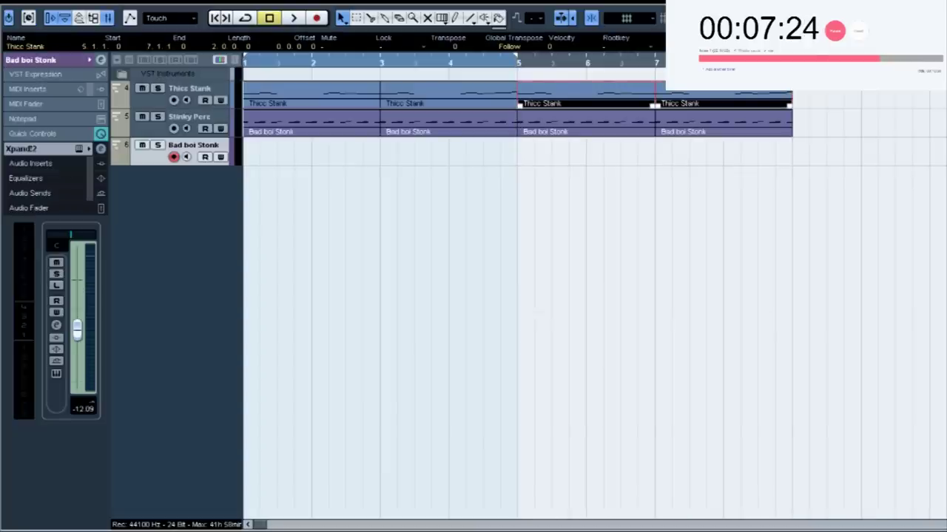
Open a new Bad boi Stonk part at bar 1 and draw the lead melody for bars 1 and 2, starting on a long C3.
key(ctrl+shift+a)
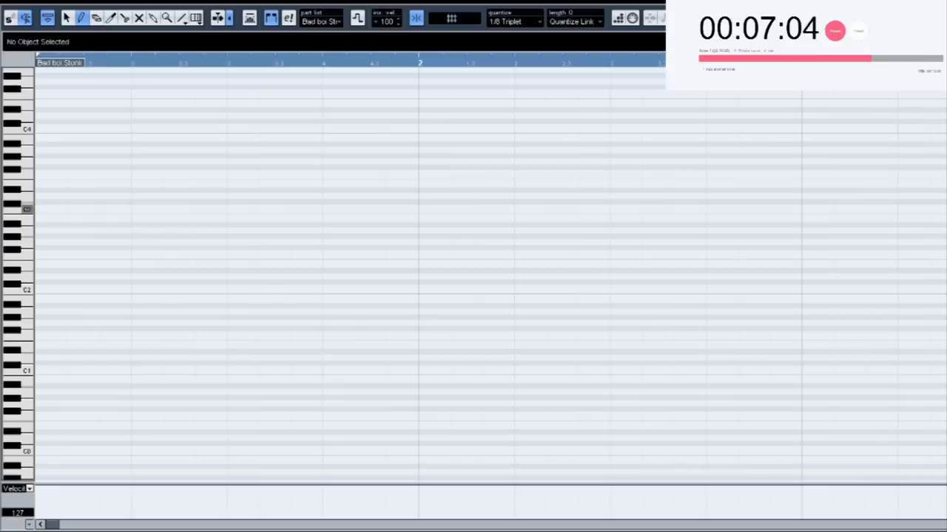
drag(44, 209, 386, 209)
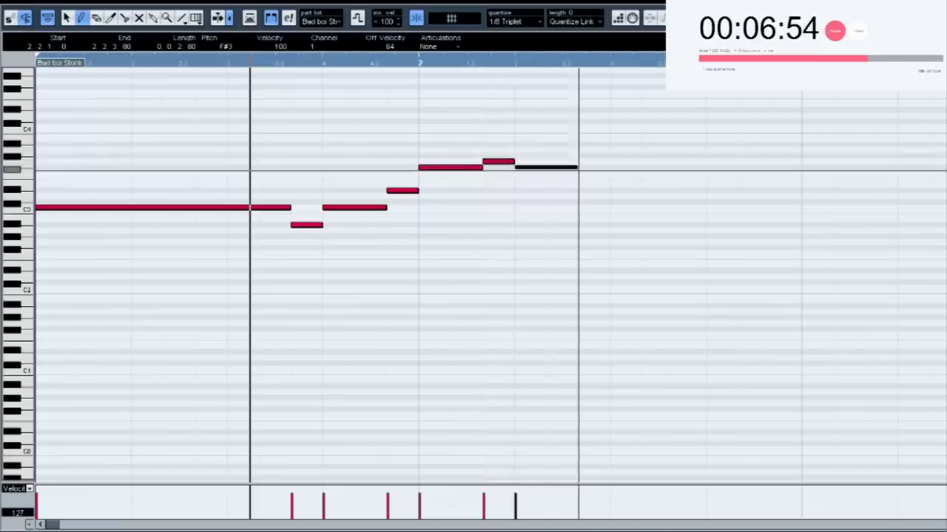
key(space)
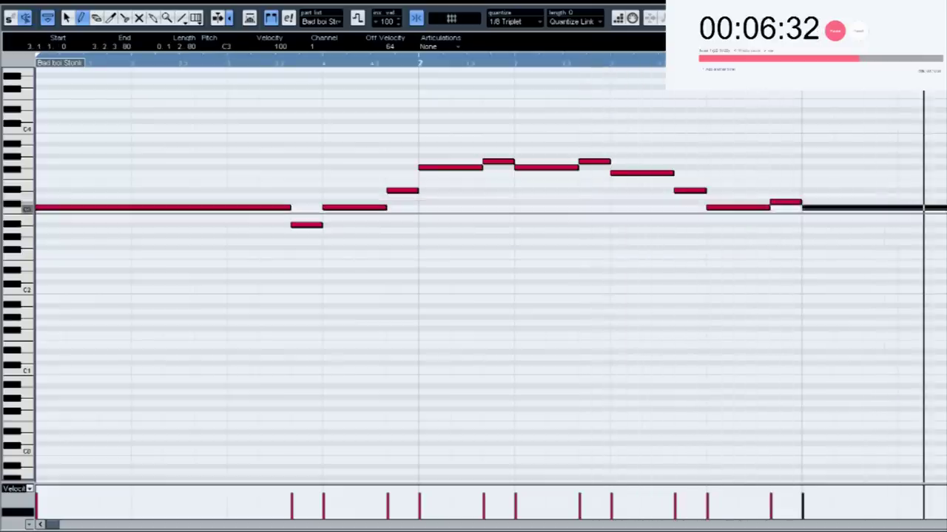
In bar 3 of the lead, add a long G3 after the C3, starting on the last triplet of beat 2, and play it back.
drag(939, 171, 946, 171)
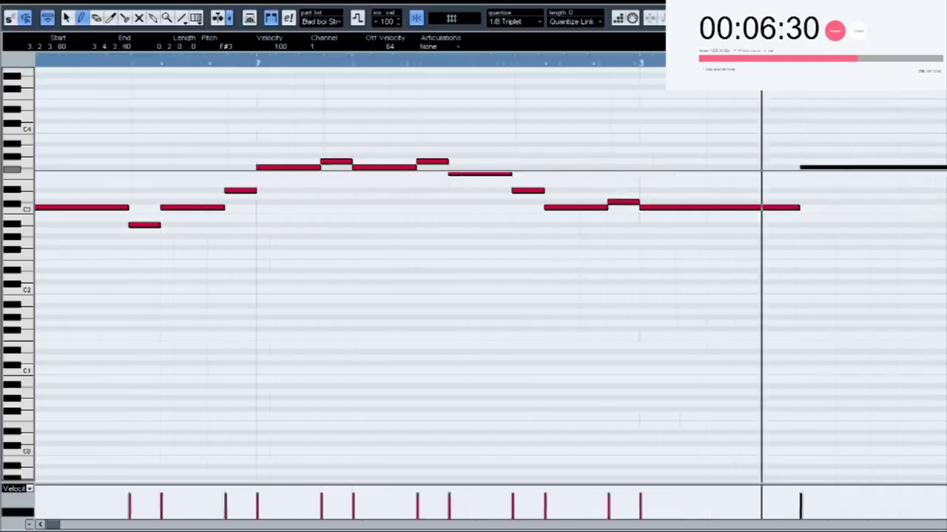
click(477, 63)
click(316, 62)
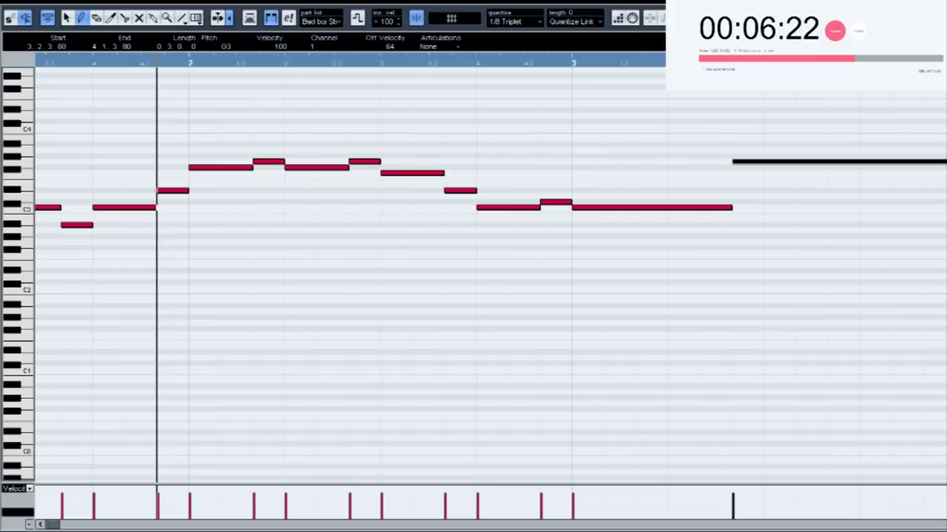
Fill bar 4 of the lead with a descending run of A#3, F3, D#3, D3, C#3, C3 and B2, and play it back.
key(space)
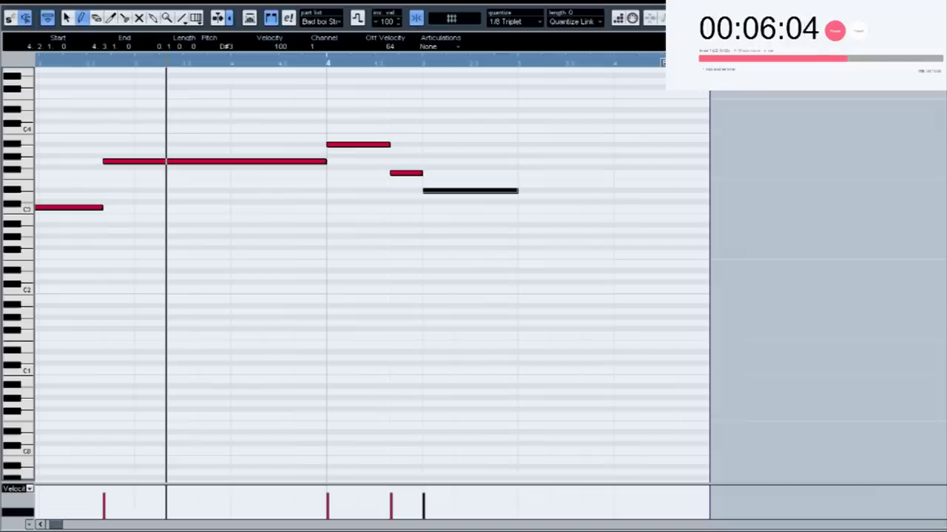
key(space)
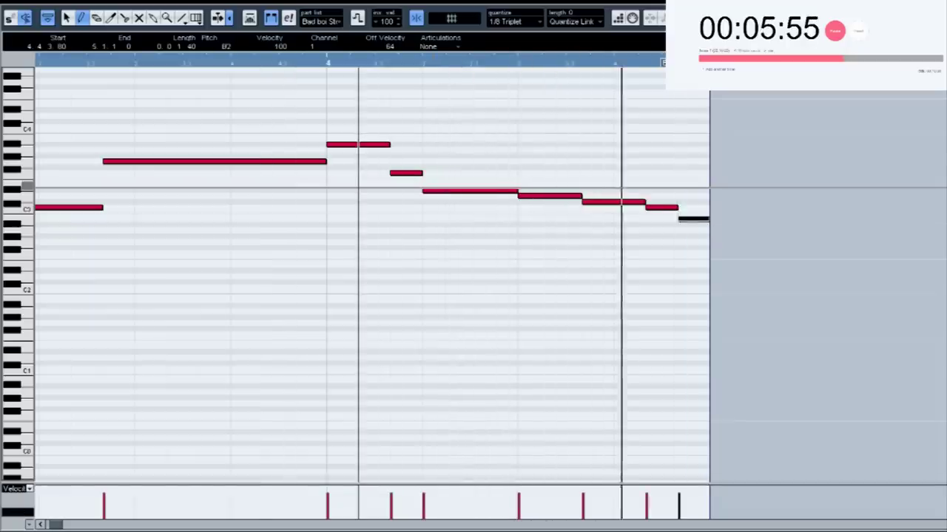
key(Return)
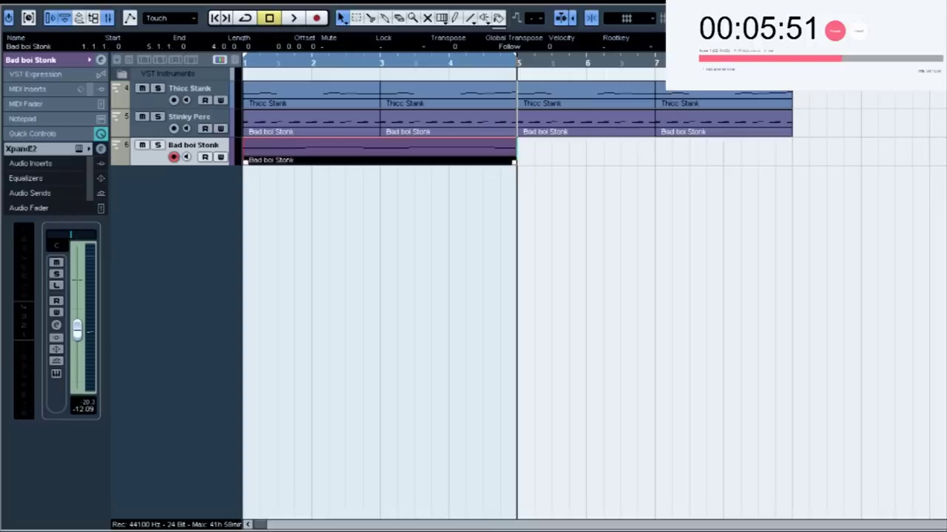
Duplicate the Bad boi Stonk melody part to bars 5 through 8 and transpose the copied notes up one semitone.
key(ctrl+d)
key(Return)
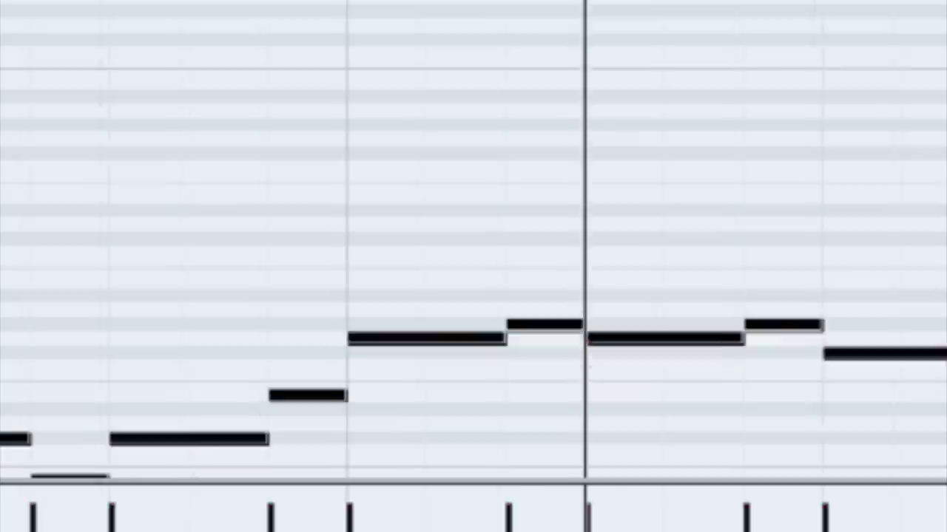
key(Return)
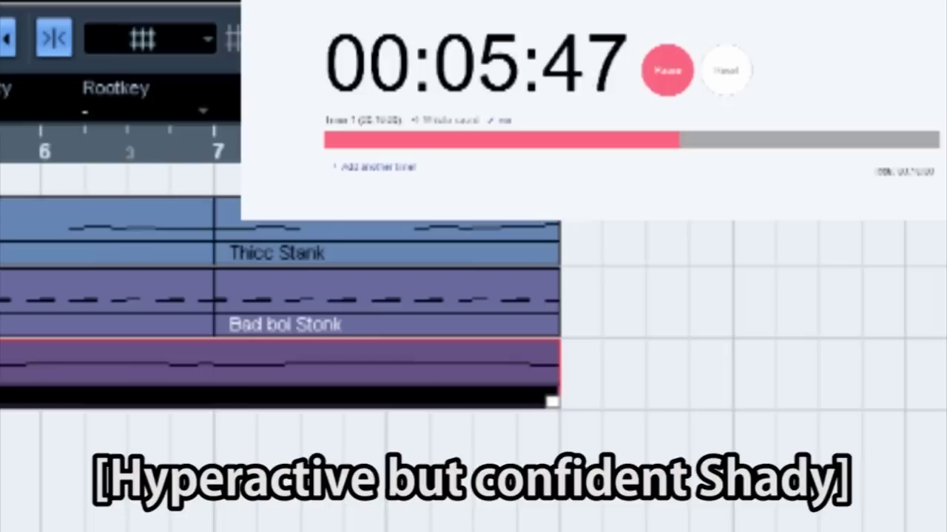
Rework bar 5 of the copied lead into a C#3 followed by an E3 held until bar 6, and play it back.
key(space)
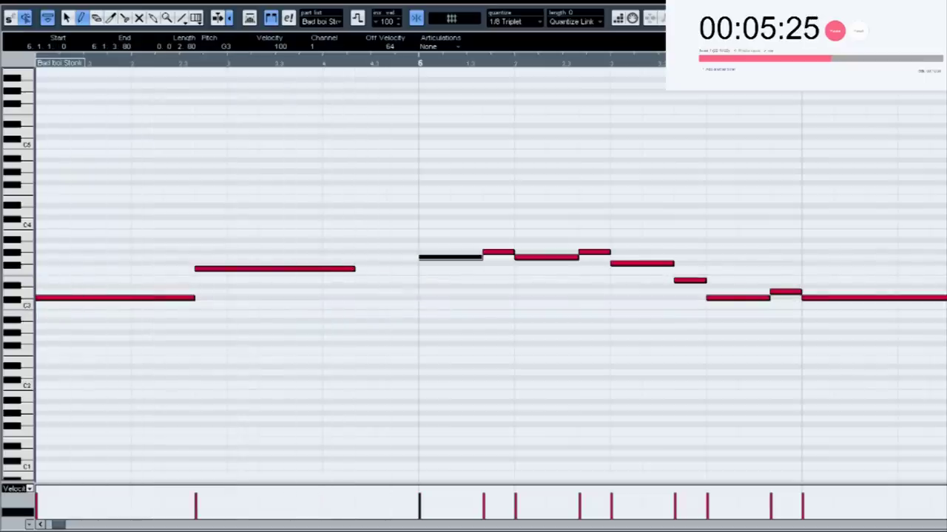
drag(301, 268, 300, 281)
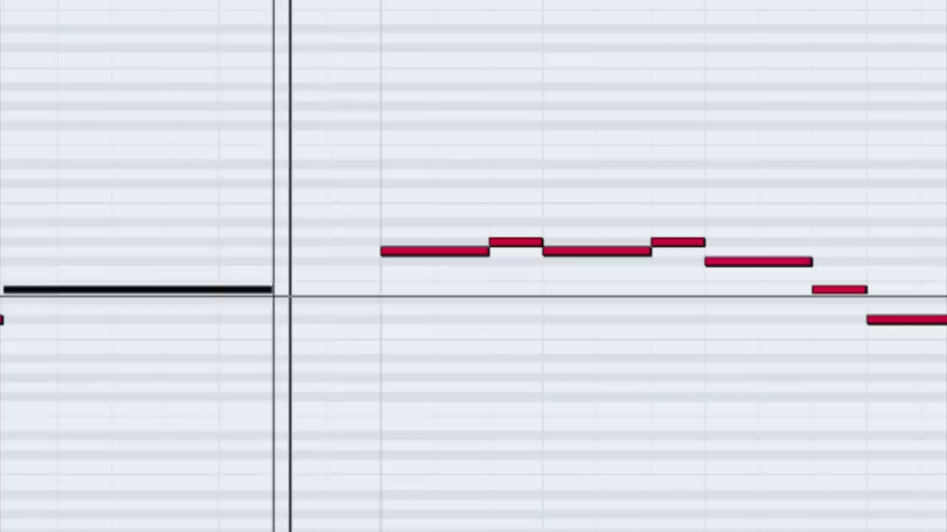
drag(355, 281, 417, 259)
click(422, 258)
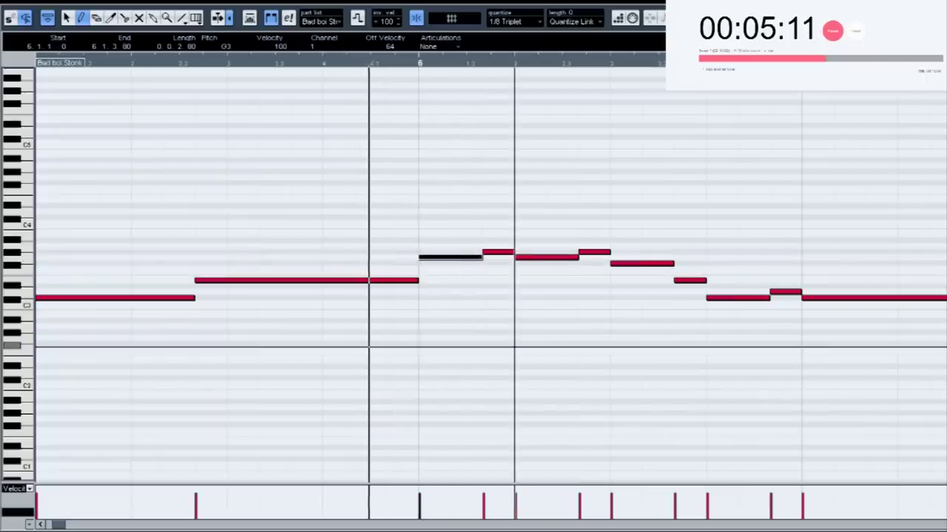
In bar 6 of the lead, draw C#4, G#3, G3 and E3 from beat 3 onward and delete the old C#3 and D3 notes there.
drag(610, 216, 672, 217)
drag(674, 252, 705, 252)
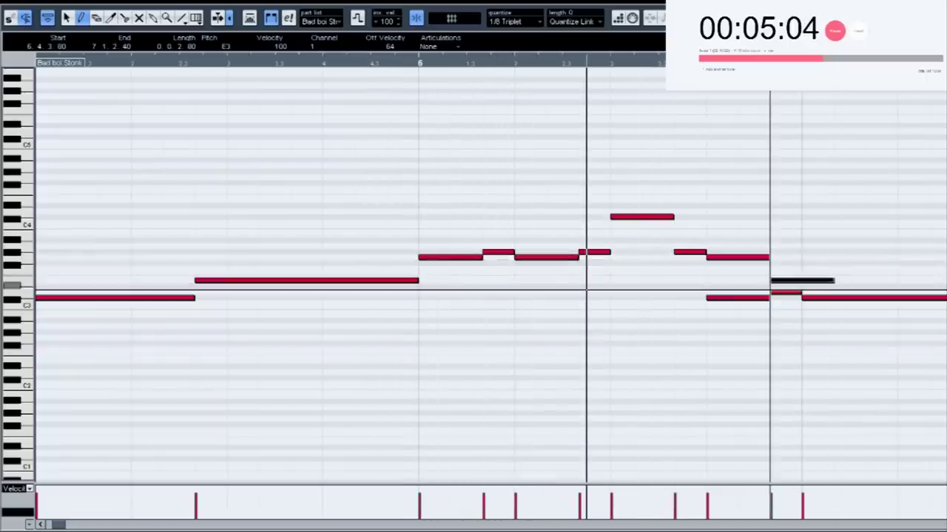
click(714, 298)
click(776, 293)
click(806, 293)
click(806, 294)
click(808, 298)
key(space)
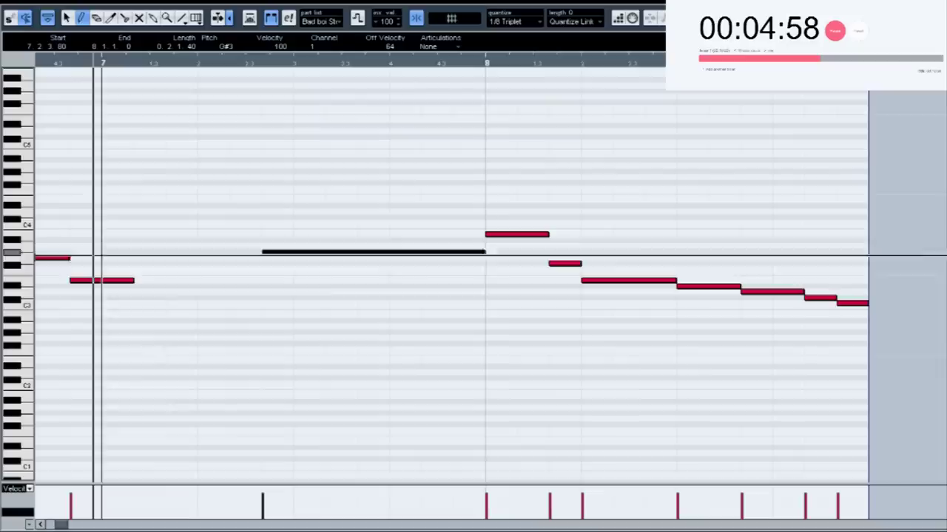
In bar 7 of the lead, draw a C#3 from the downbeat and lower the long G#3 to E3, and play it back.
mouse_move(131, 281)
mouse_down()
mouse_move(103, 284)
mouse_move(134, 294)
mouse_move(262, 296)
mouse_move(485, 277)
mouse_up()
key(Down)
key(Down)
click(453, 255)
key(space)
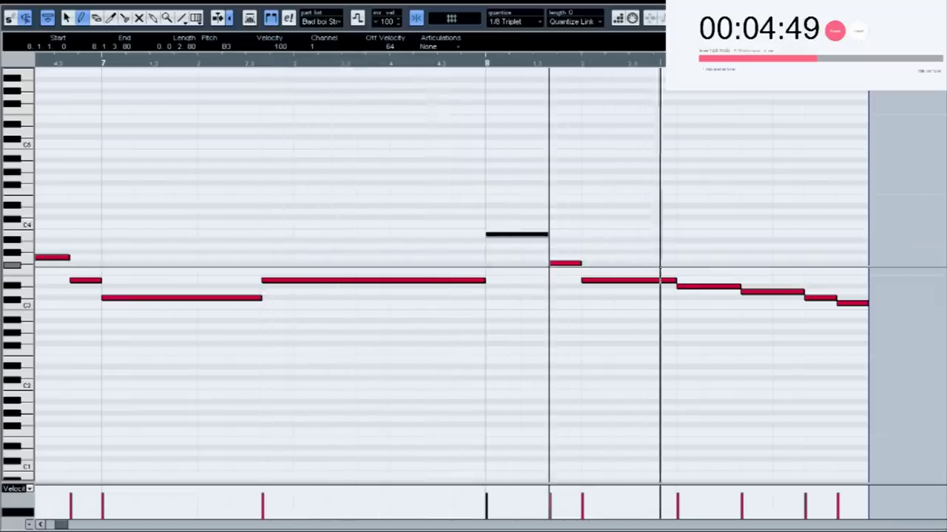
key(Return)
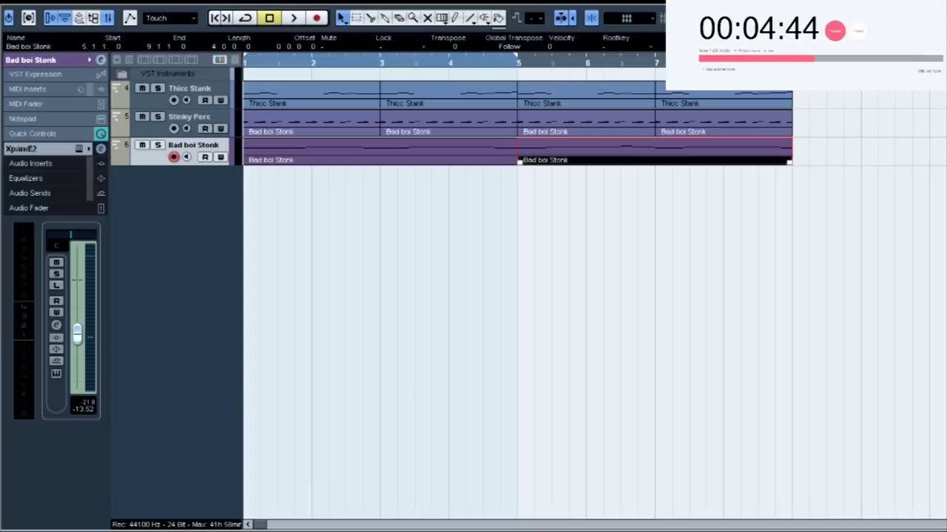
Add a fourth Xpand!2 instrument track and create an empty part on it across bars 1 to 4.
click(592, 244)
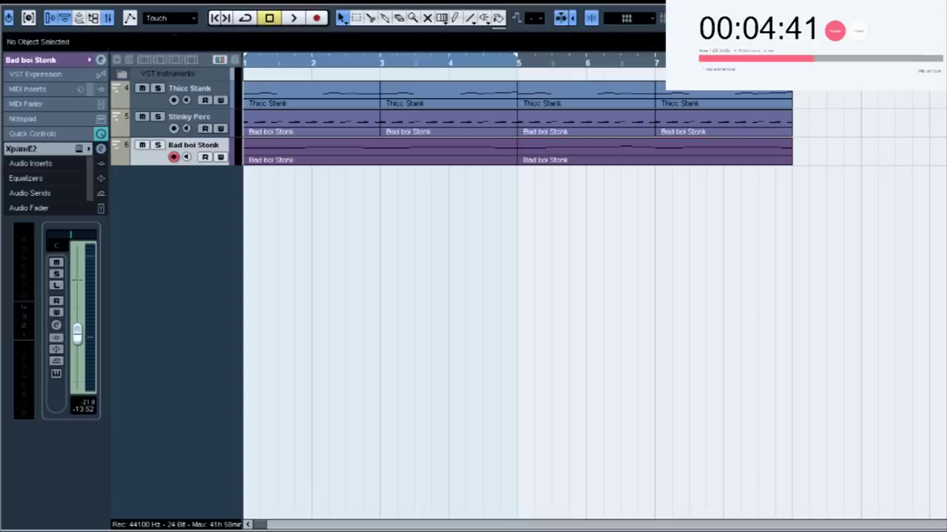
key(F11)
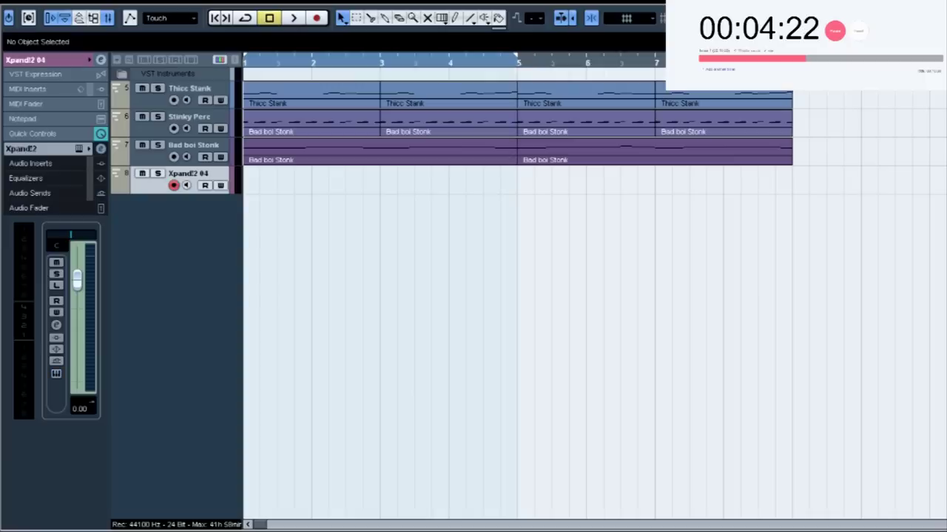
double_click(380, 179)
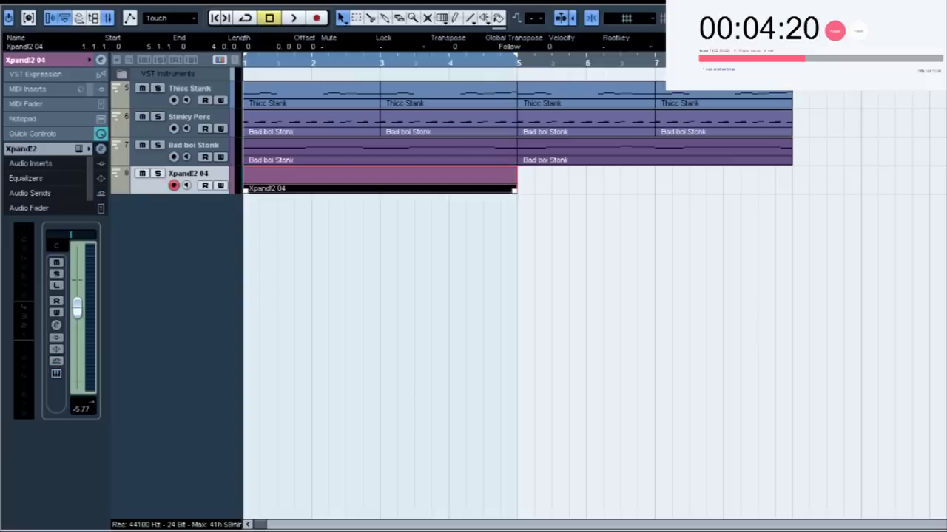
In the Xpand!2 04 part, draw a sustained chord of C2, D#2 and G2 lasting two bars from bar 1.
double_click(290, 176)
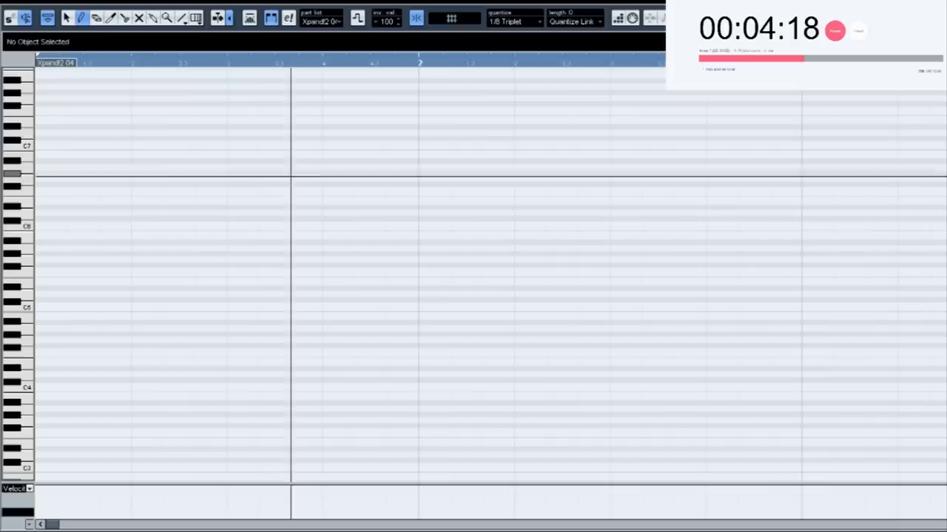
scroll(641, 247, down, 10)
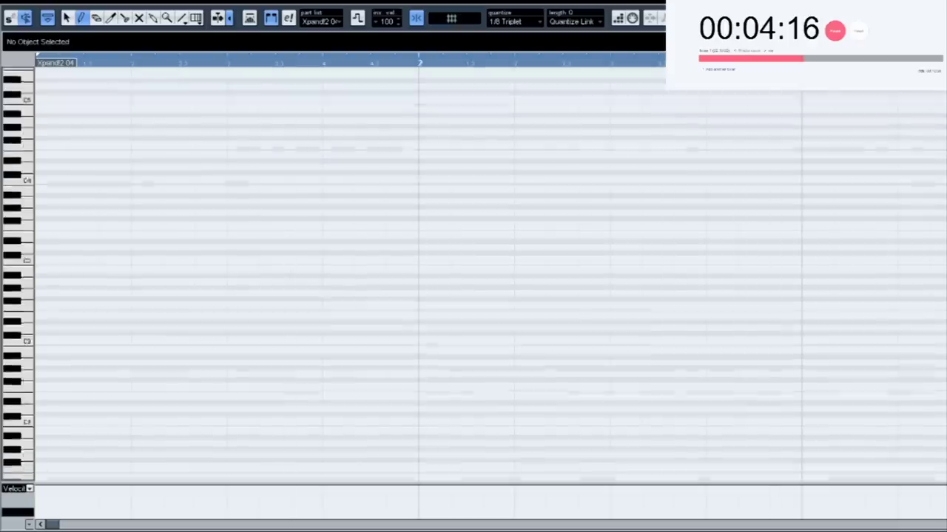
drag(40, 309, 355, 314)
drag(441, 318, 946, 284)
drag(36, 290, 769, 290)
drag(38, 260, 801, 260)
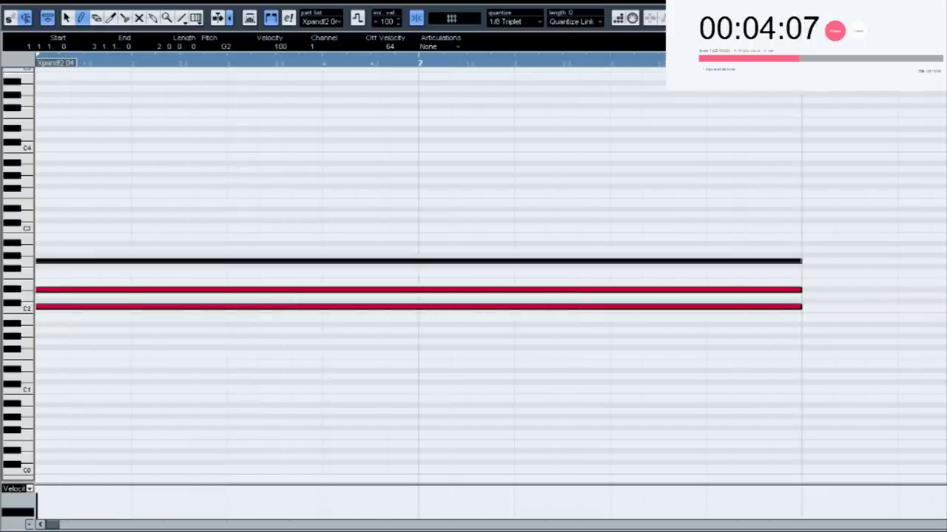
key(Return)
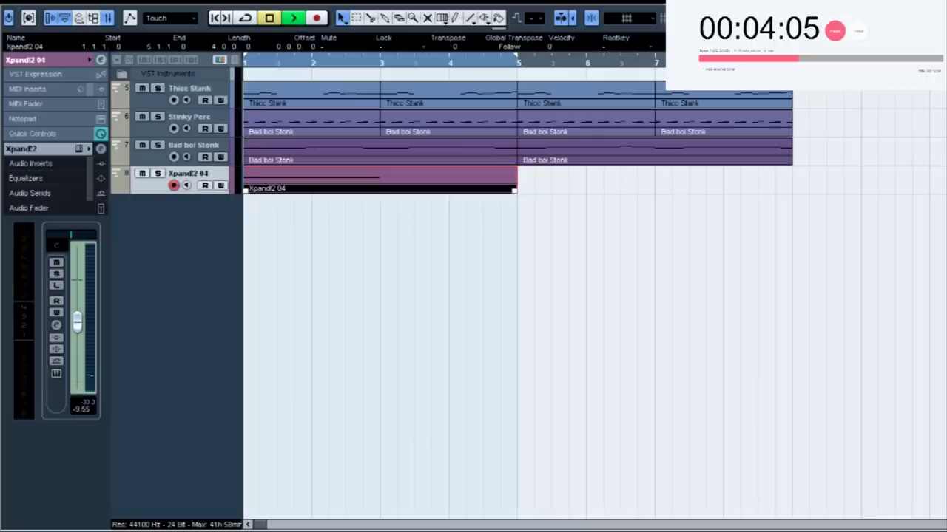
Shorten the Xpand!2 04 part to two bars, check it in playback, and duplicate it to bars 3 and 4.
drag(515, 191, 380, 194)
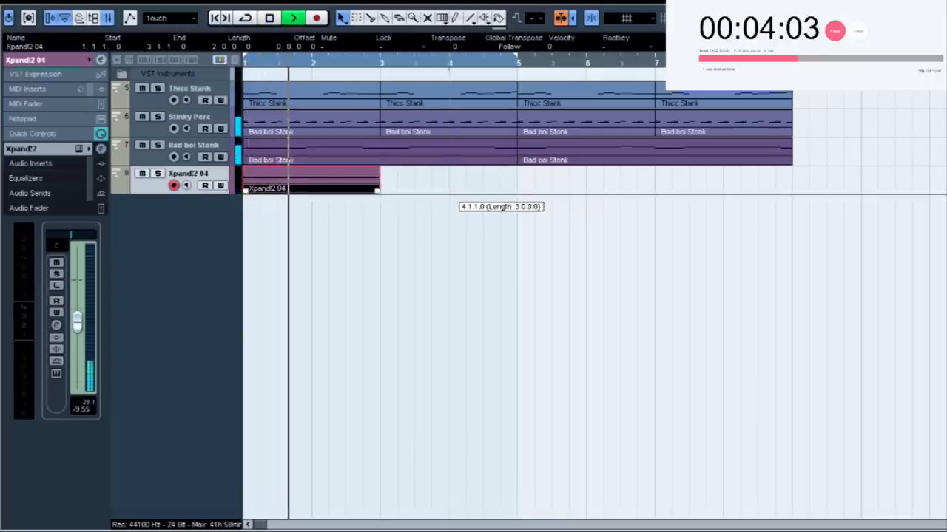
key(space)
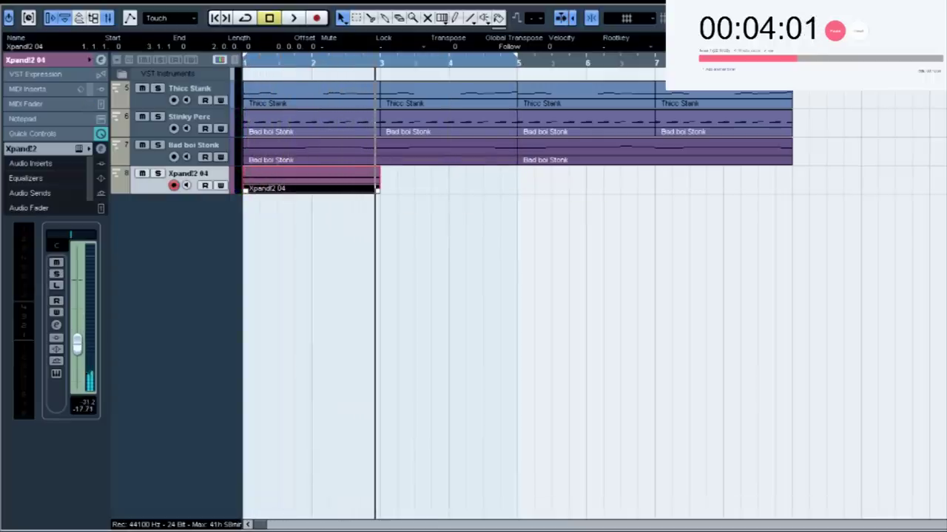
key(space)
key(ctrl+d)
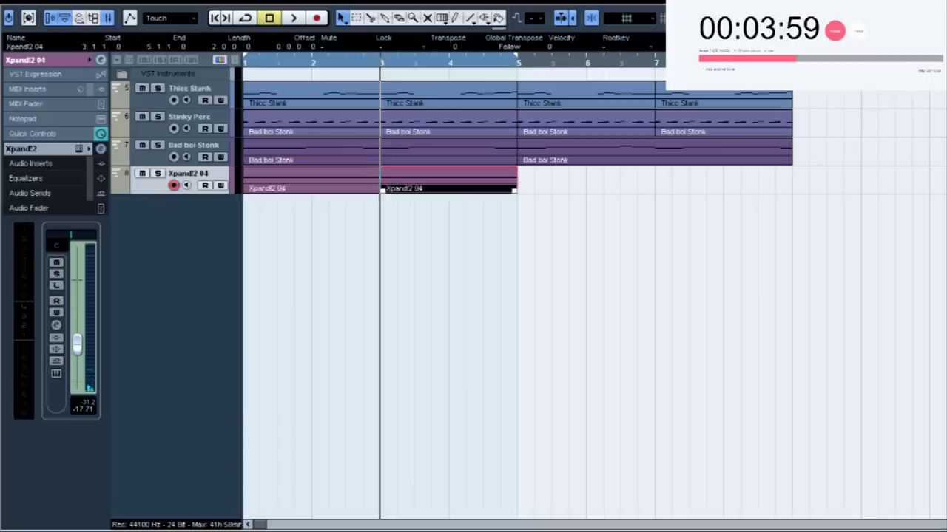
Duplicate the Xpand!2 04 chord part into bars 5 and 6.
key(ctrl+shift+a)
drag(435, 246, 435, 247)
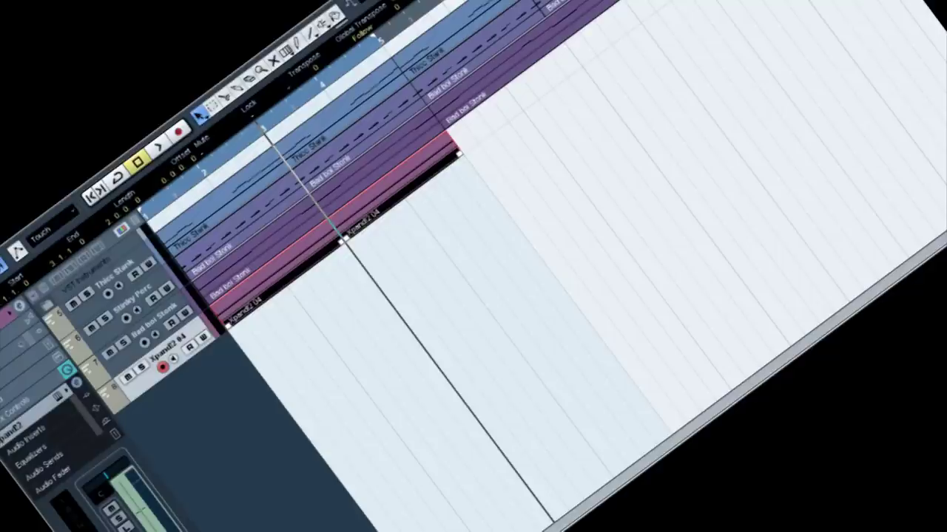
key(ctrl+d)
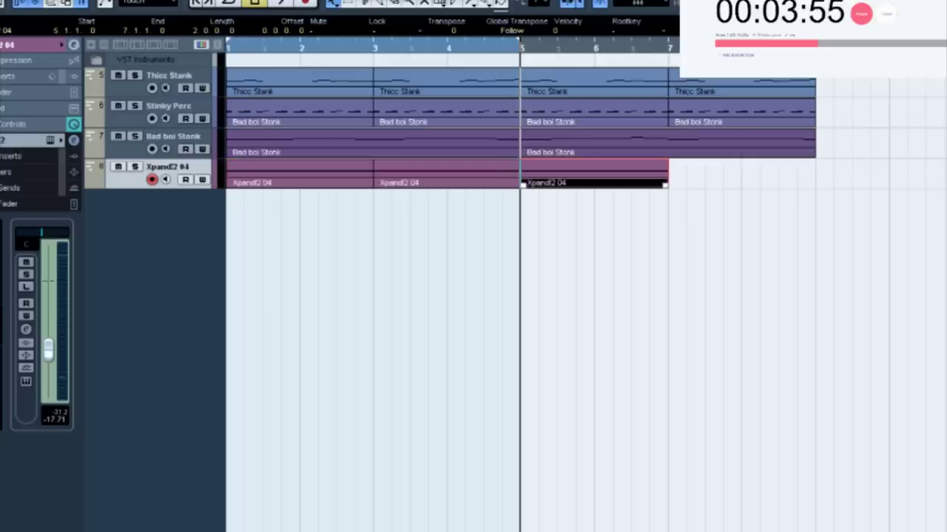
Transpose the sustained chord notes in the Xpand!2 04 parts up twelve semitones.
key(ctrl+e)
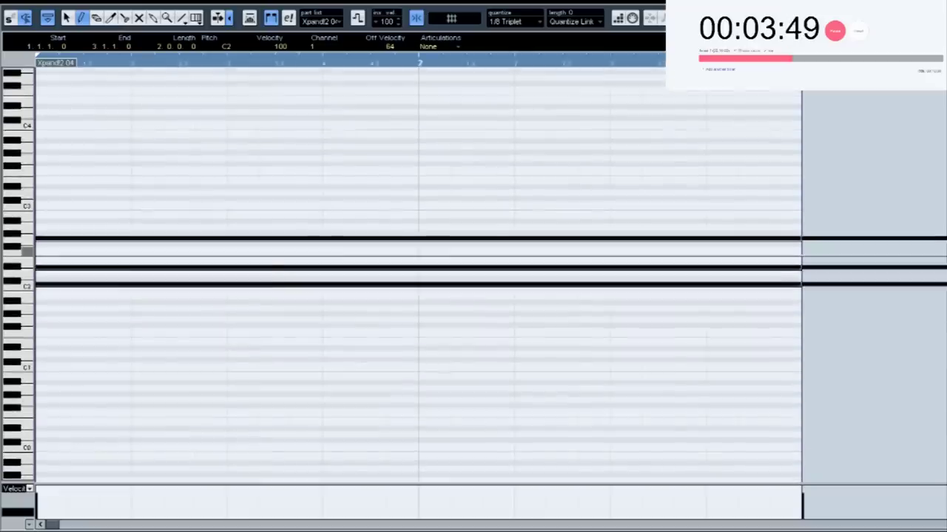
key(Up)
key(Up)
key(Up)
key(Up)
key(Up)
key(Up)
key(Up)
key(Up)
key(Up)
key(Up)
key(Up)
key(Up)
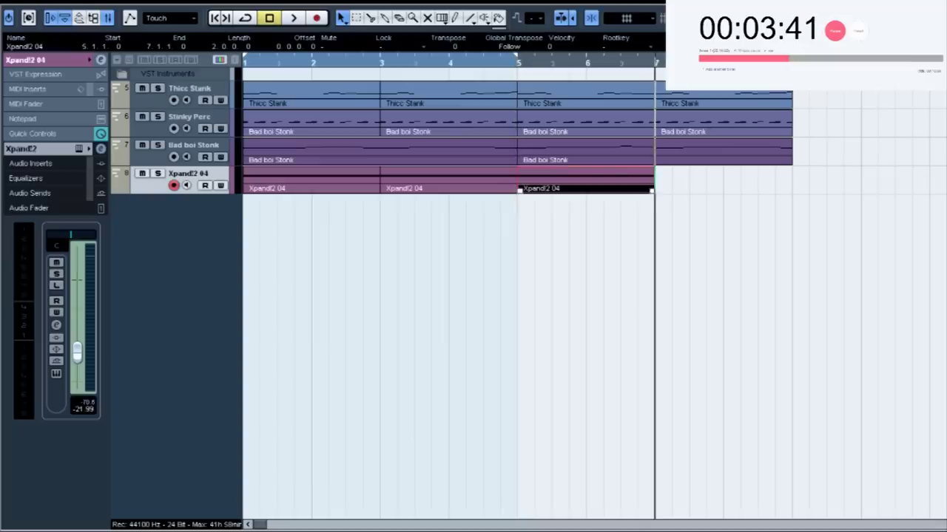
Duplicate the Xpand!2 04 chord part into bars 7 and 8 and play the arrangement from the start.
key(ctrl+d)
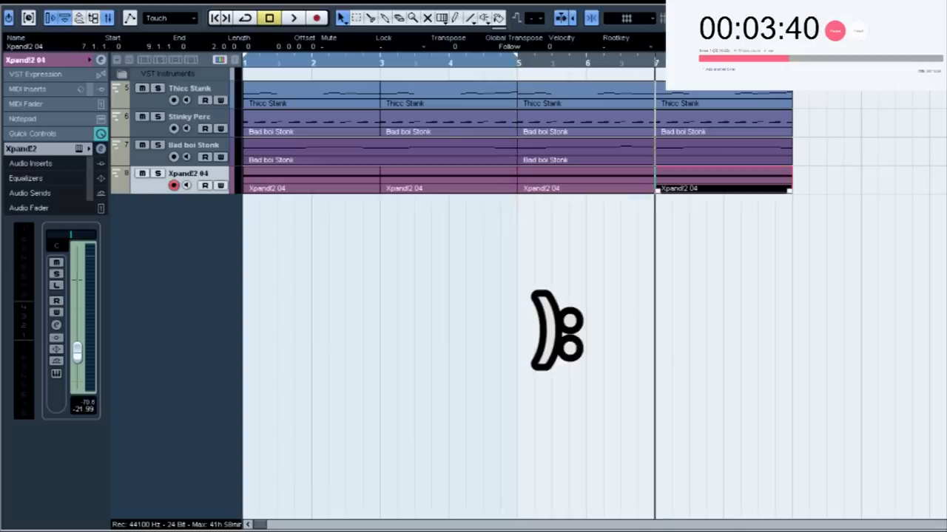
key(KP_Decimal)
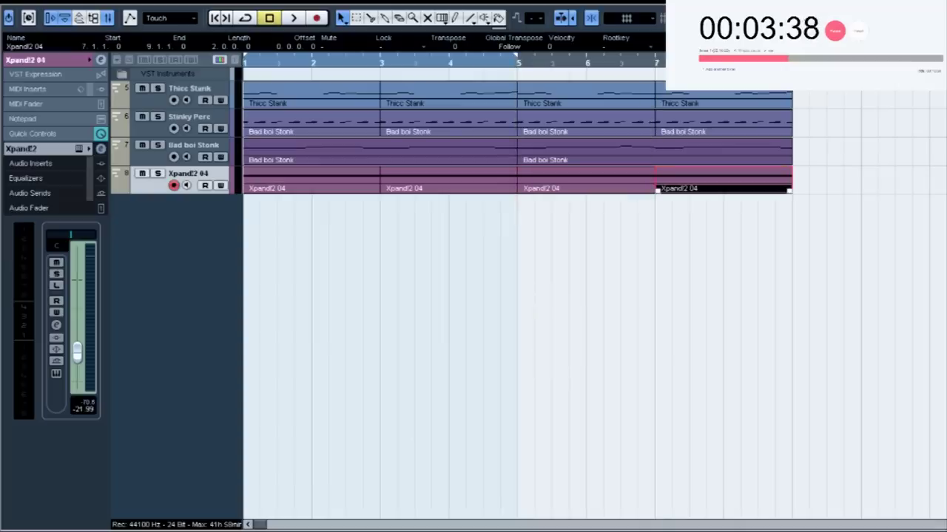
key(space)
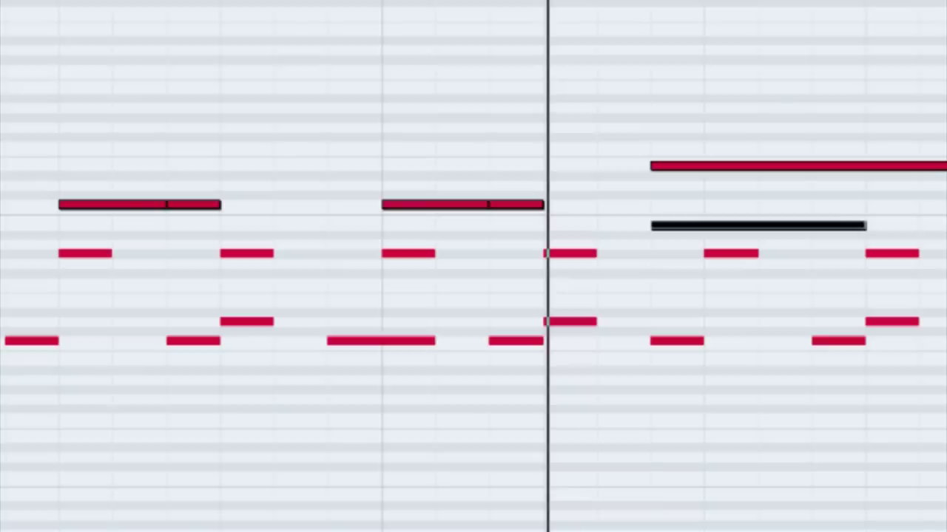
Open the Thicc Stank part at bar 11 and end bar 12 with the bass notes B1, F#1, B1 and C#2.
key(Return)
click(909, 222)
double_click(909, 102)
scroll(418, 273, down, 3)
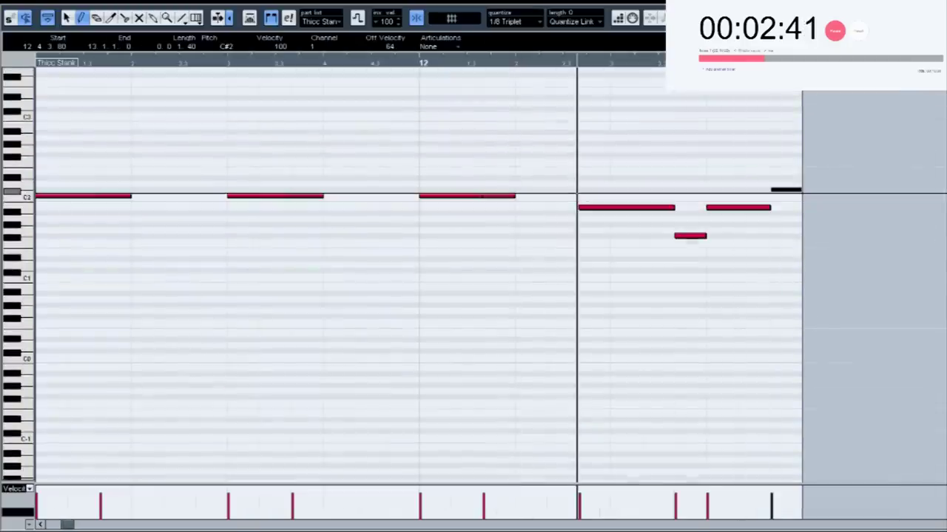
Duplicate the Thicc Stank and Stinky Perc parts of bars 9 to 12 into bars 13 to 16.
key(space)
key(Return)
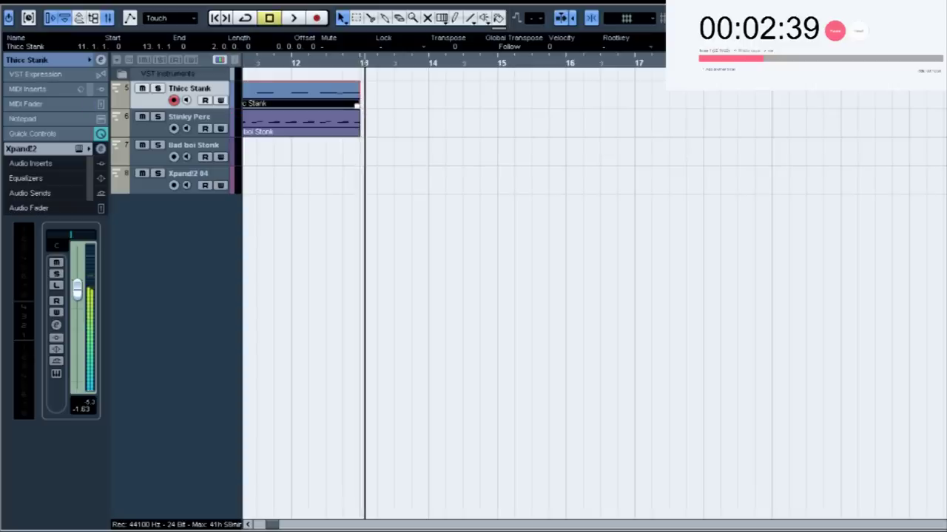
drag(247, 154, 332, 192)
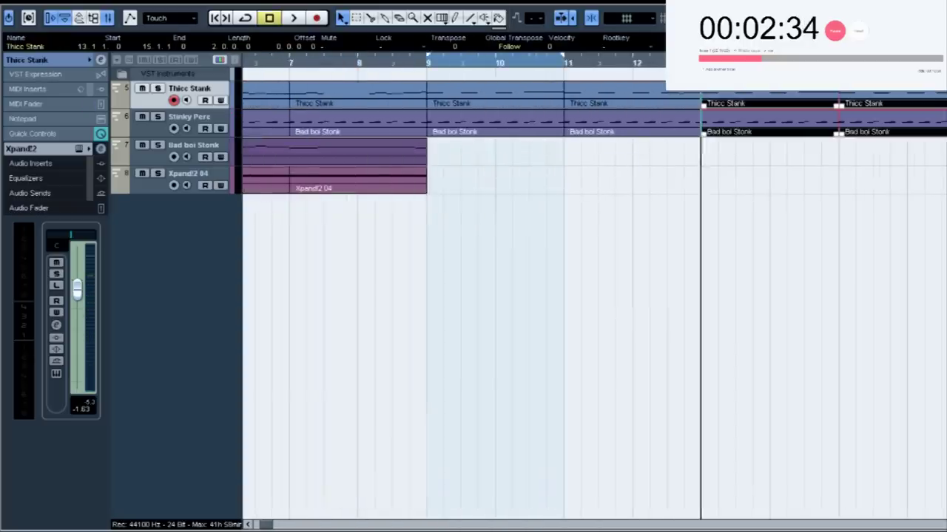
Create a two-bar Bad boi Stonk part at bar 9 and open it for note editing.
click(194, 145)
double_click(450, 157)
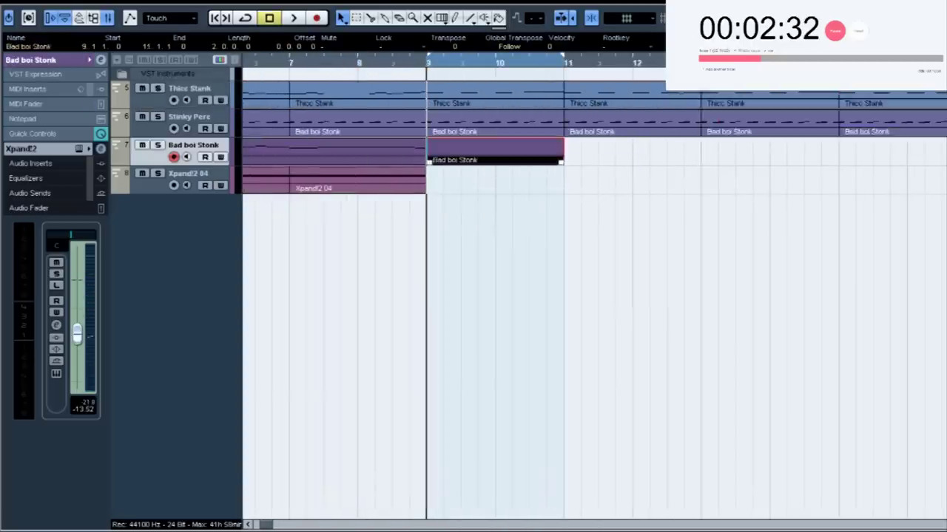
double_click(450, 159)
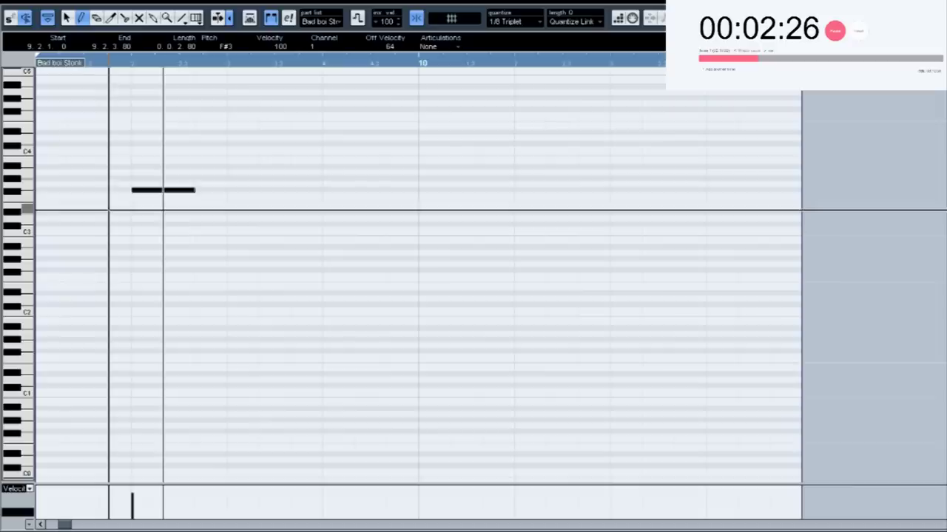
Draw the lead melody G3, D#3, A#3, F3, C4, G3, A#3, ending with a chromatic descent from E3 to a longer C3.
click(198, 207)
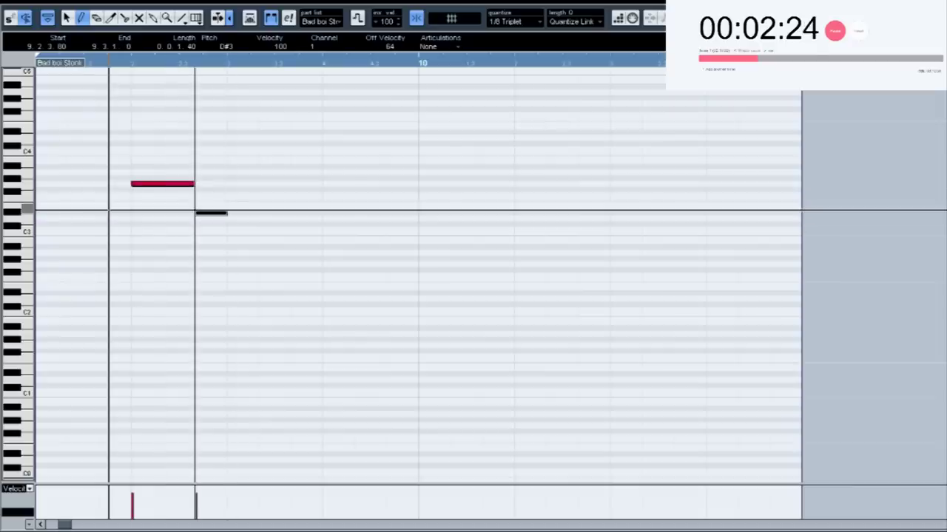
key(space)
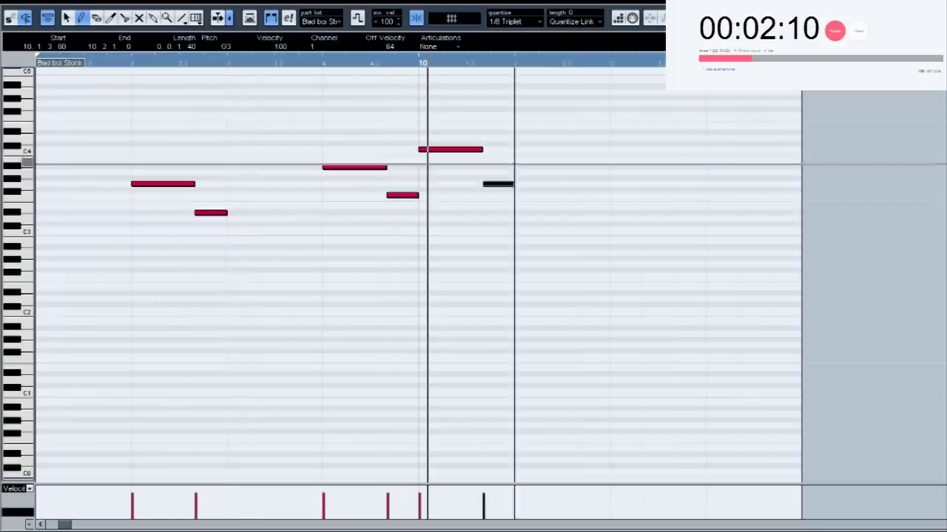
drag(519, 168, 551, 168)
click(598, 213)
key(Up)
click(644, 220)
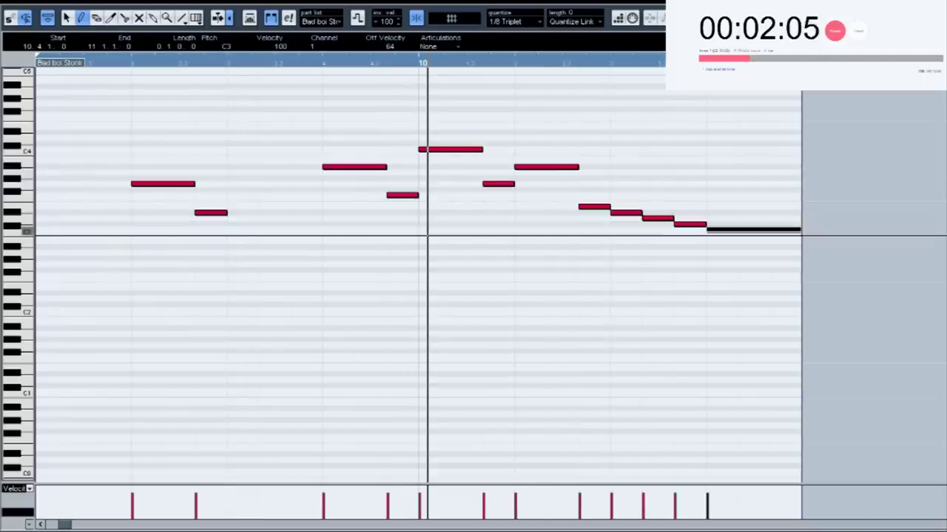
key(space)
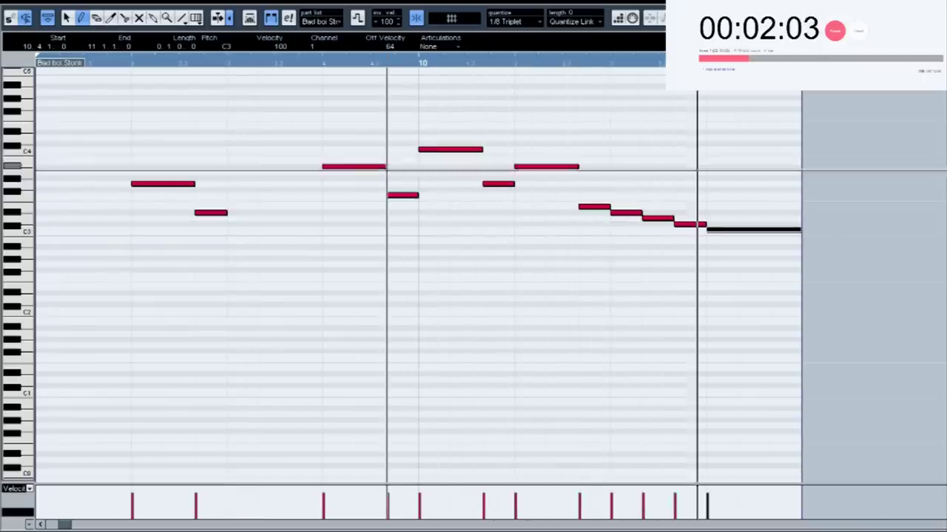
key(Return)
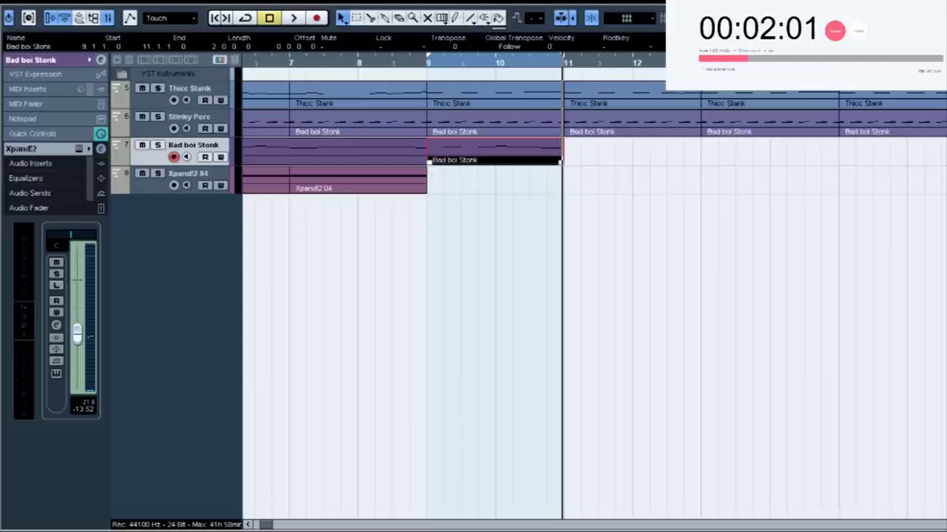
Duplicate the new Bad boi Stonk part into bars 11 and 12 and play the arrangement from bar 9.
key(ctrl+d)
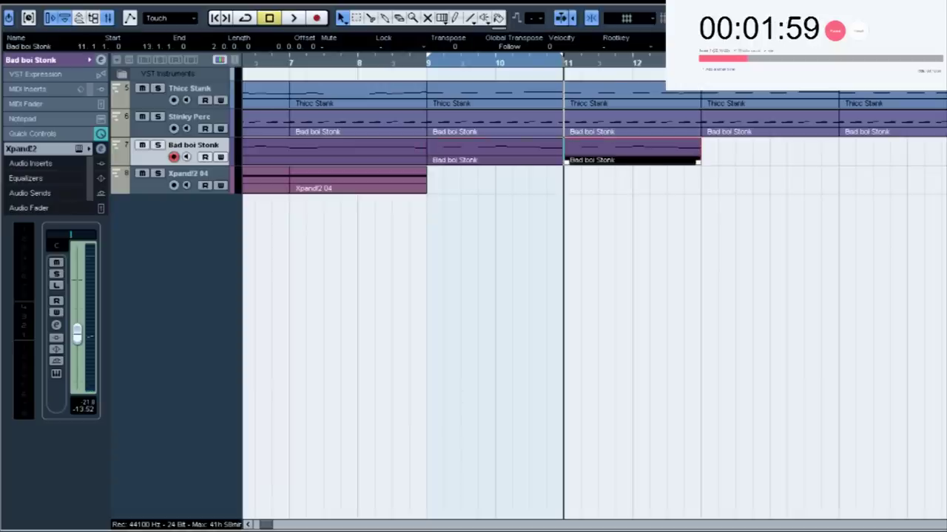
key(KP_1)
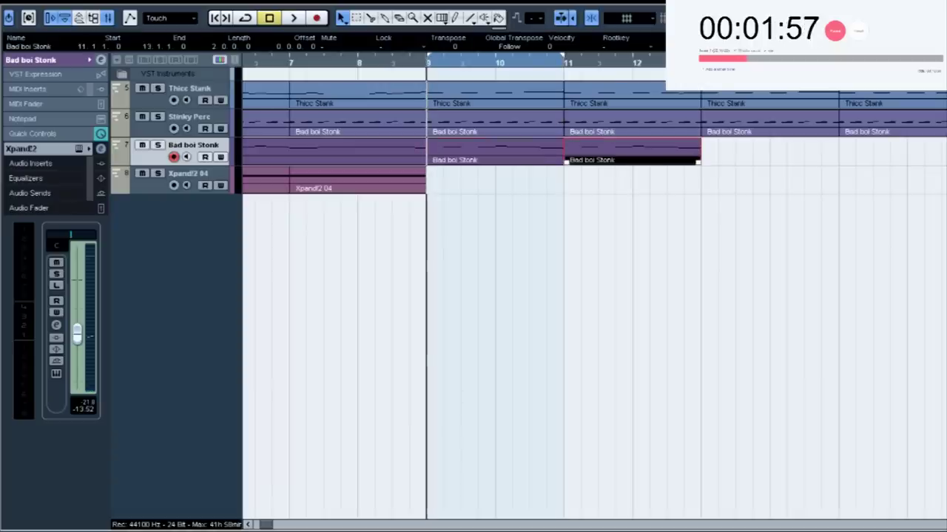
key(space)
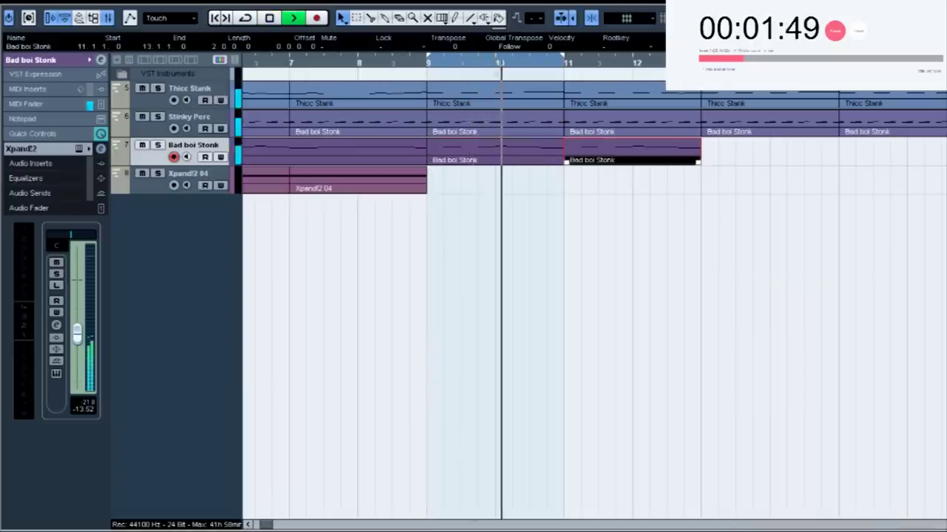
Rewrite the bar 11 lead part as G3, D#3, F#3, D#3, F3, D#3, C3, D3, D#3 and duplicate both lead parts into bars 13 to 16.
key(ctrl+e)
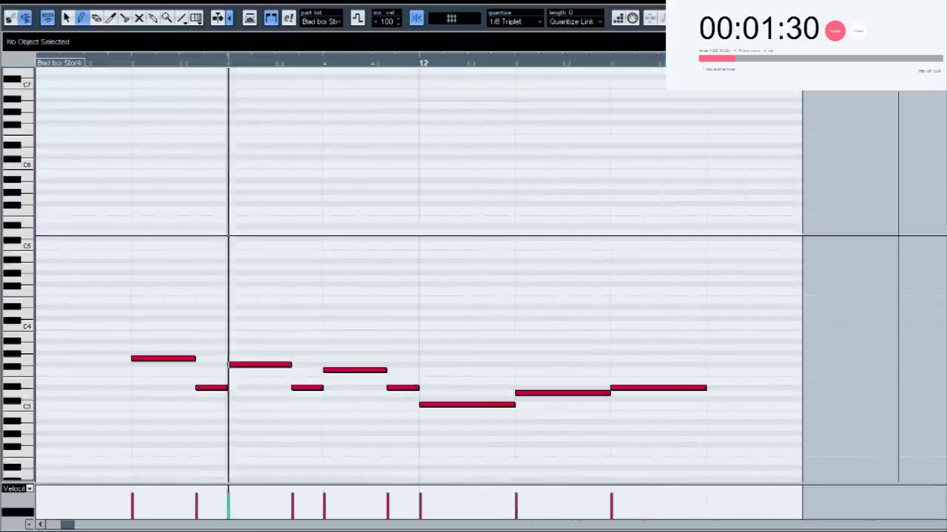
scroll(643, 220, down, 5)
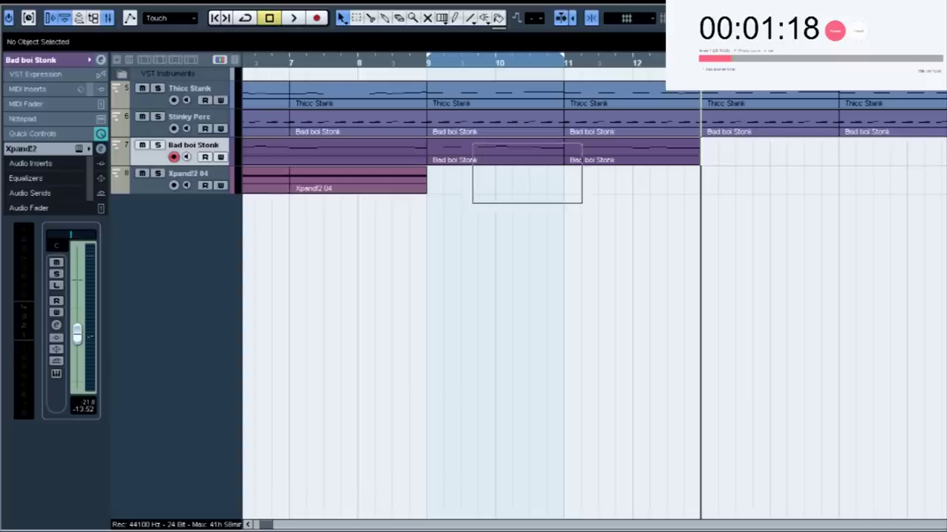
drag(582, 202, 582, 203)
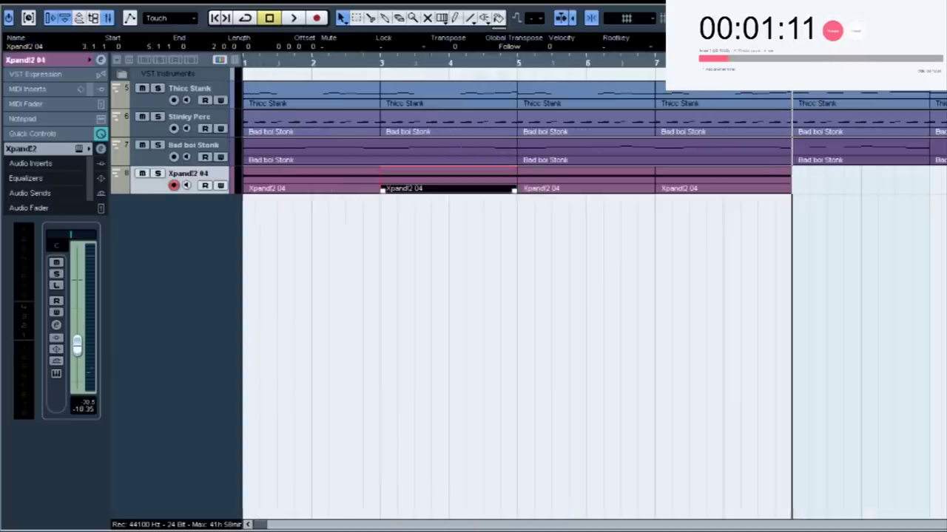
Paste copies of the Xpand!2 04 chord part to fill bars 9 to 16.
key(ctrl+v)
key(ctrl+shift+a)
click(930, 63)
click(860, 181)
key(ctrl+v)
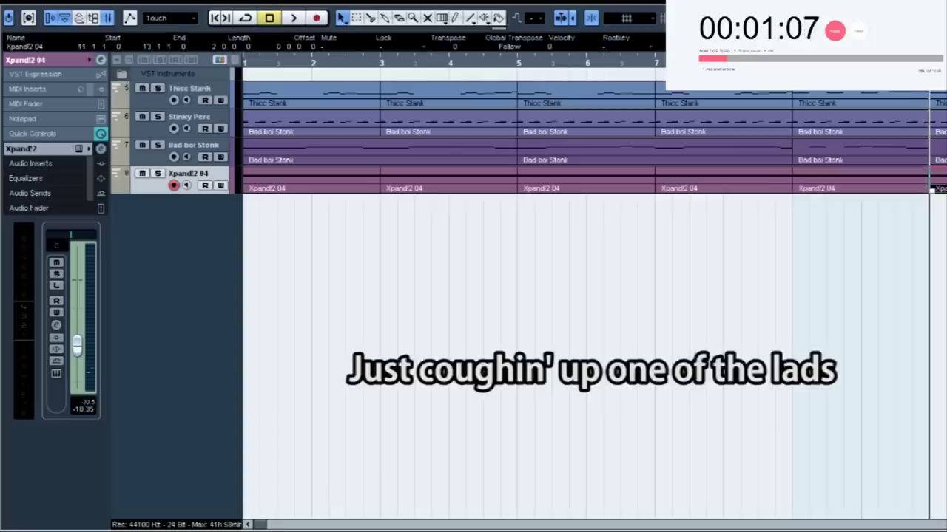
key(Escape)
key(g)
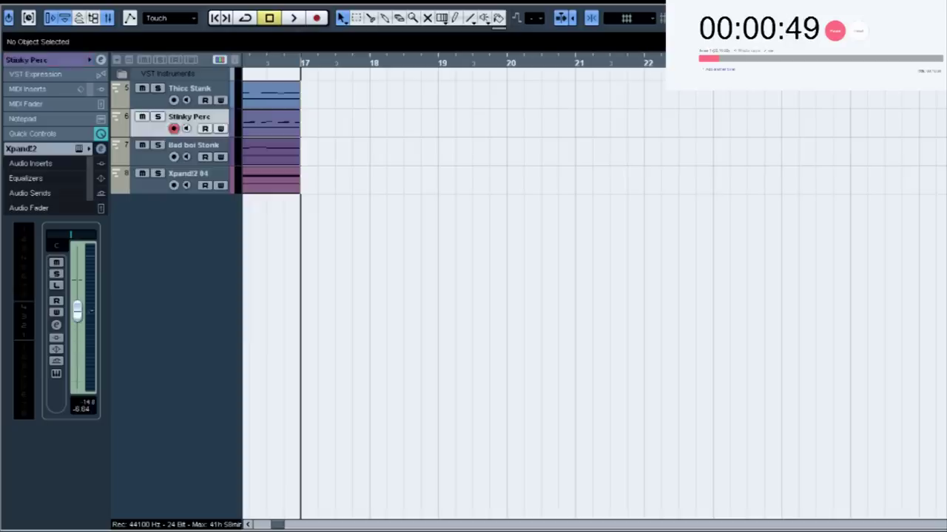
Create a Thicc Stank part over bars 17 to 20 and draw a two-beat C2, then G#1 and A#1 in bar 17.
click(193, 145)
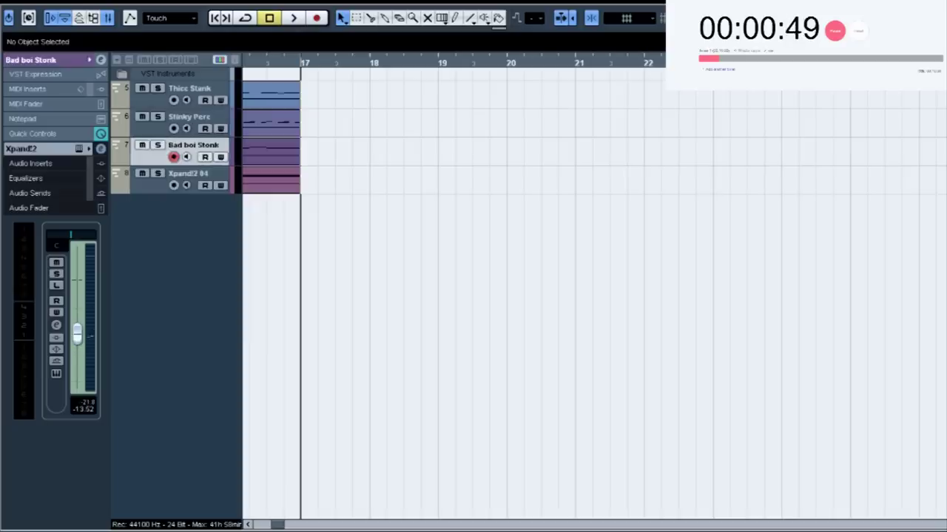
click(191, 88)
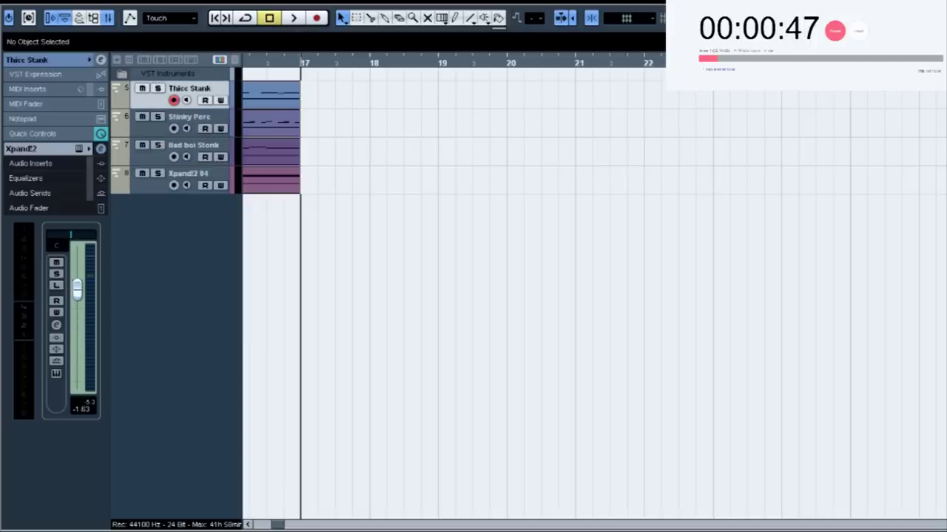
double_click(437, 95)
double_click(436, 94)
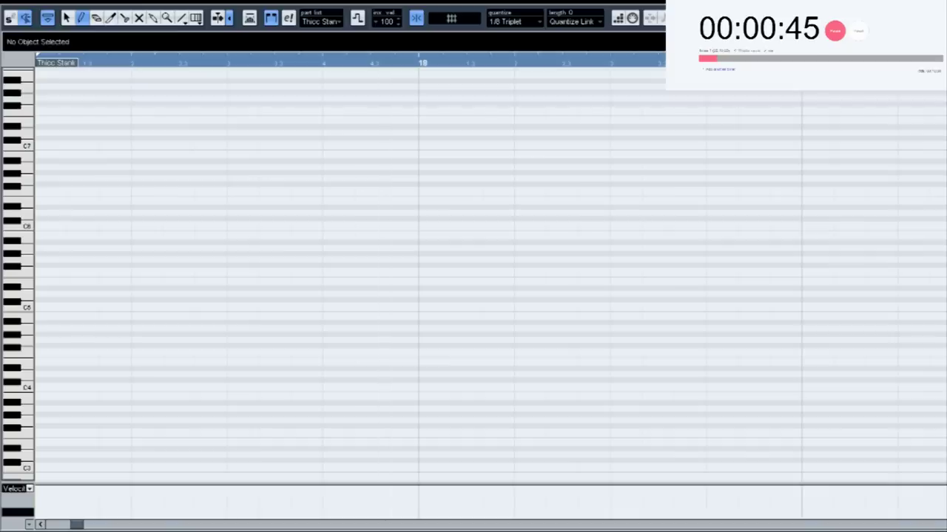
scroll(474, 273, down, 4)
drag(38, 399, 418, 410)
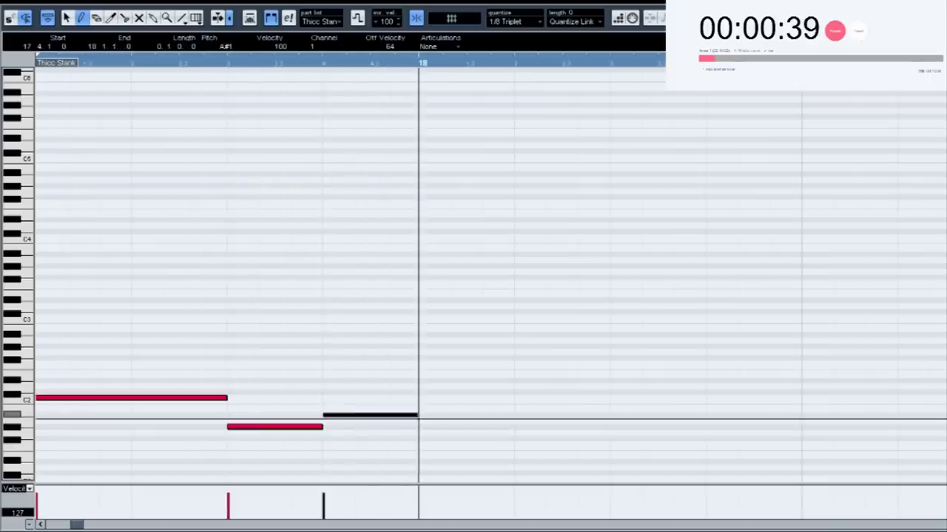
key(space)
key(Return)
Duplicate the Stinky Perc part into bars 17 and 18 and draw a sustained lead line in a new Bad boi Stonk part at bar 17.
click(272, 123)
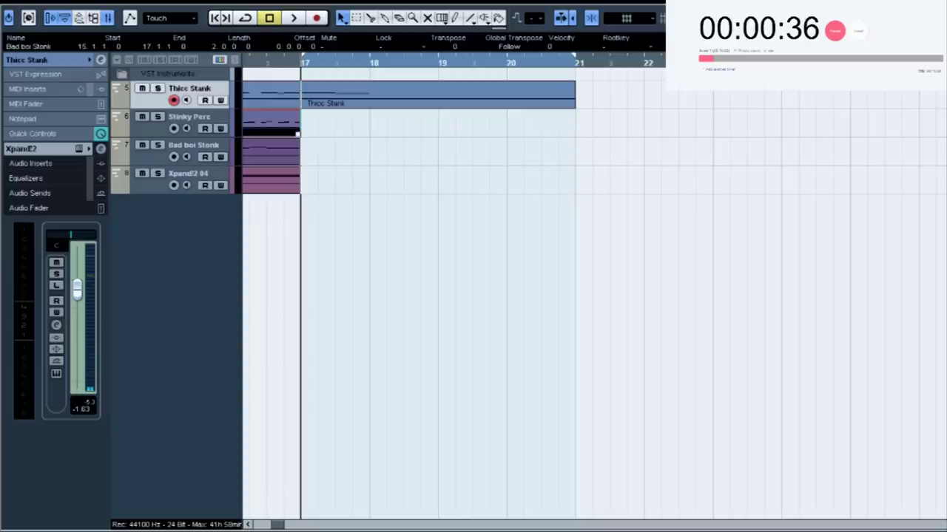
key(ctrl+d)
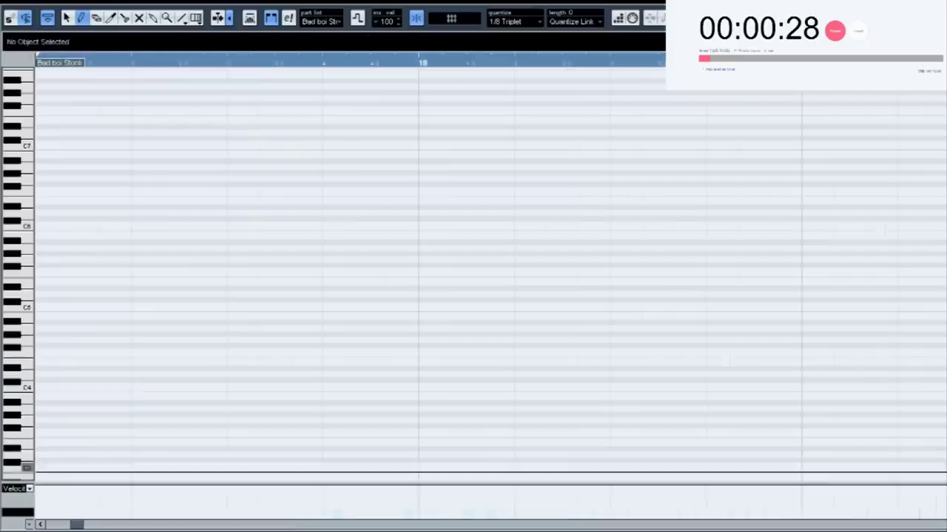
drag(38, 471, 259, 465)
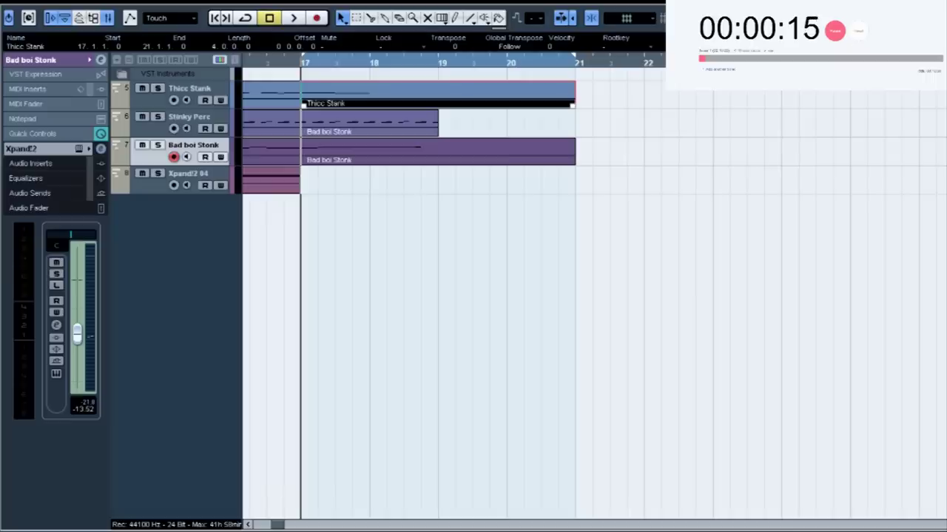
Repeat the Thicc Stank bar at bar 18 and duplicate the bass, percussion and lead parts of bars 17 and 18 into bars 19 and 20.
click(189, 88)
click(373, 63)
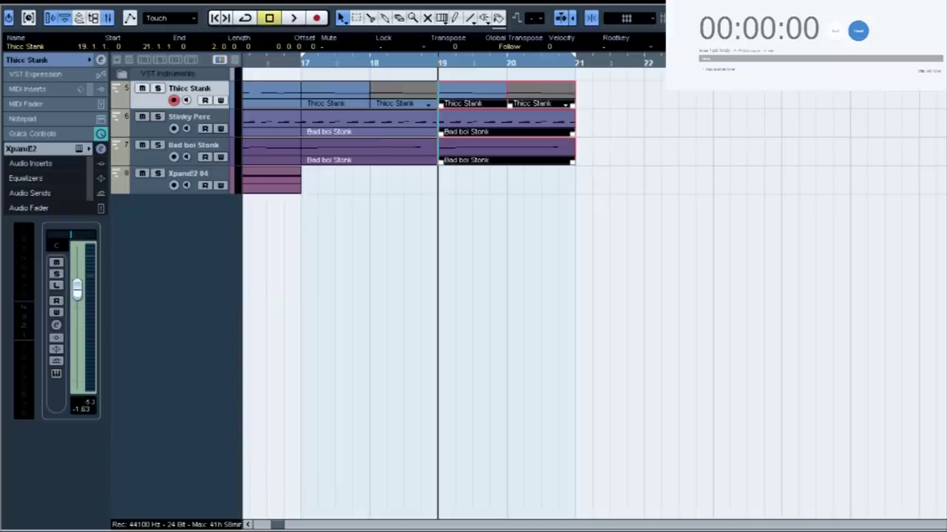
While playing the arrangement from the start, set the Xpand!2 04 track's level to -27.12 dB and pan it to R48.
key(period)
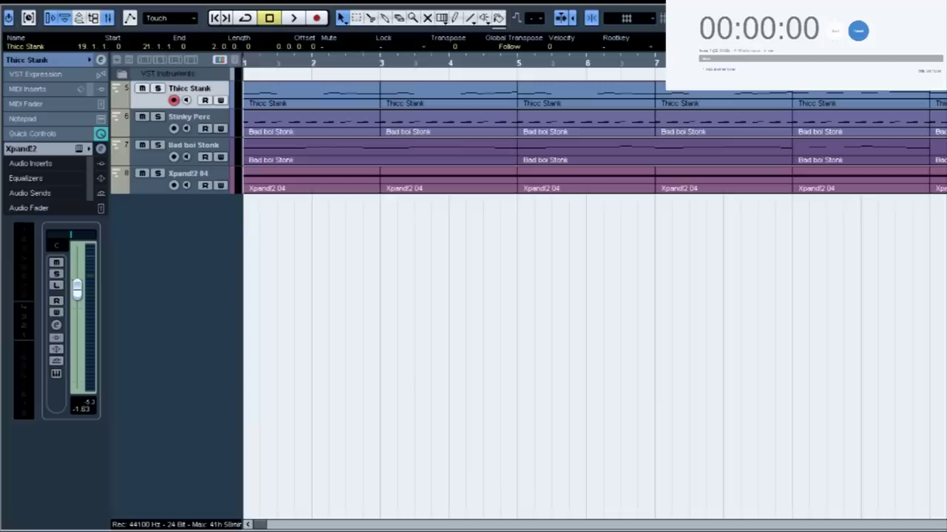
key(space)
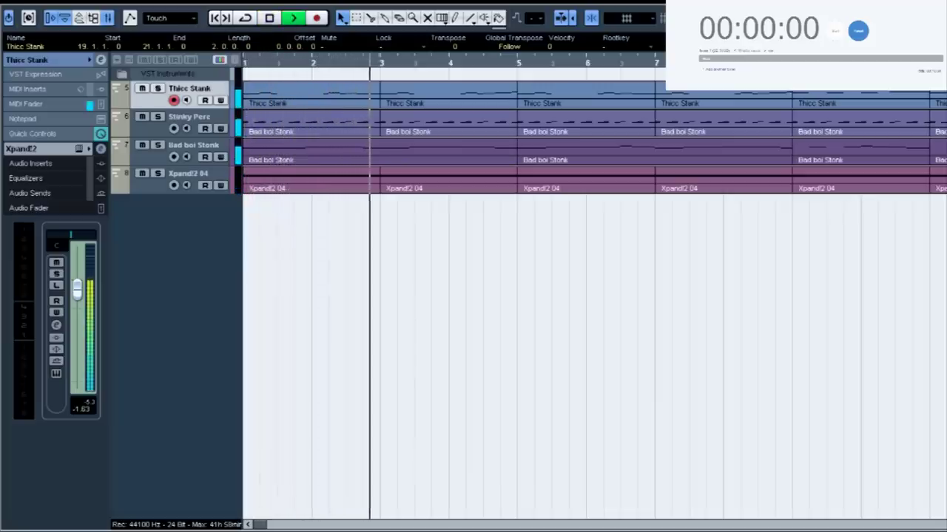
click(188, 174)
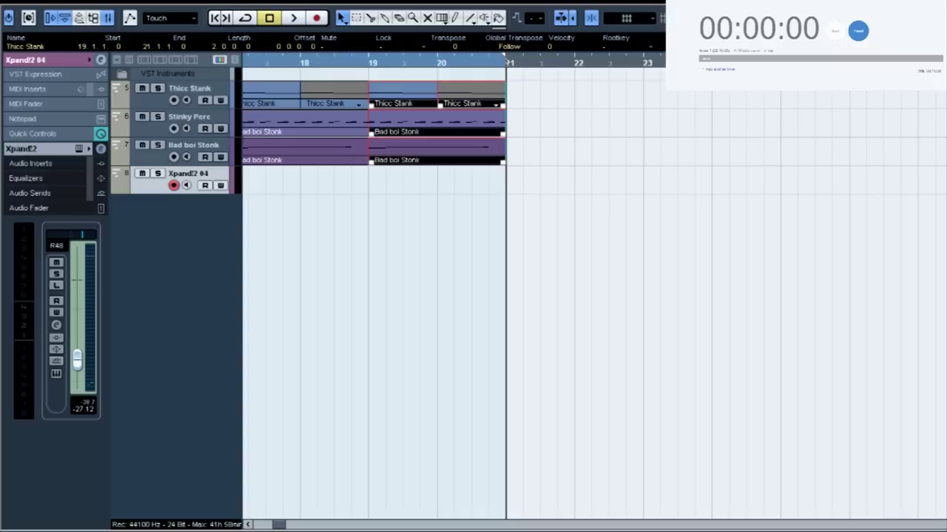
Play the closing section from bar 17 and move the playback position to the end at bar 21.
drag(266, 291, 238, 300)
key(KP_1)
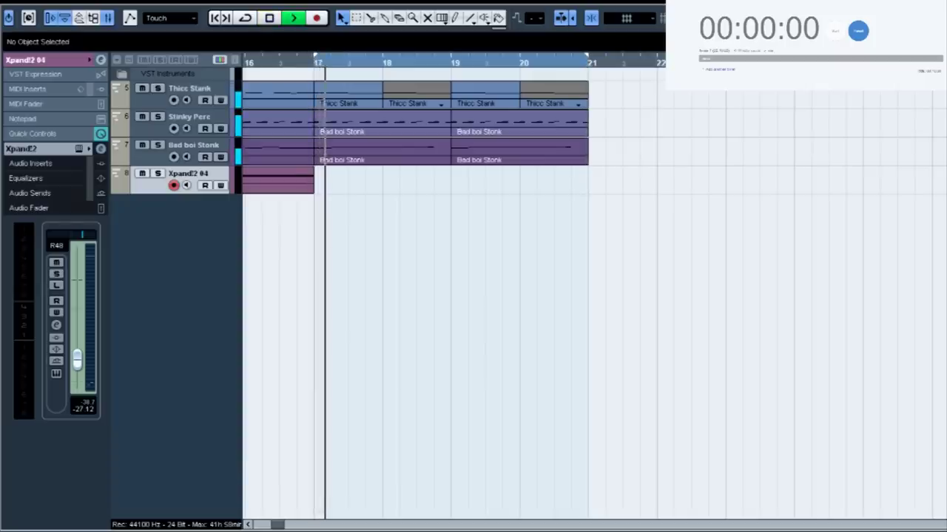
key(KP_0)
key(KP_2)
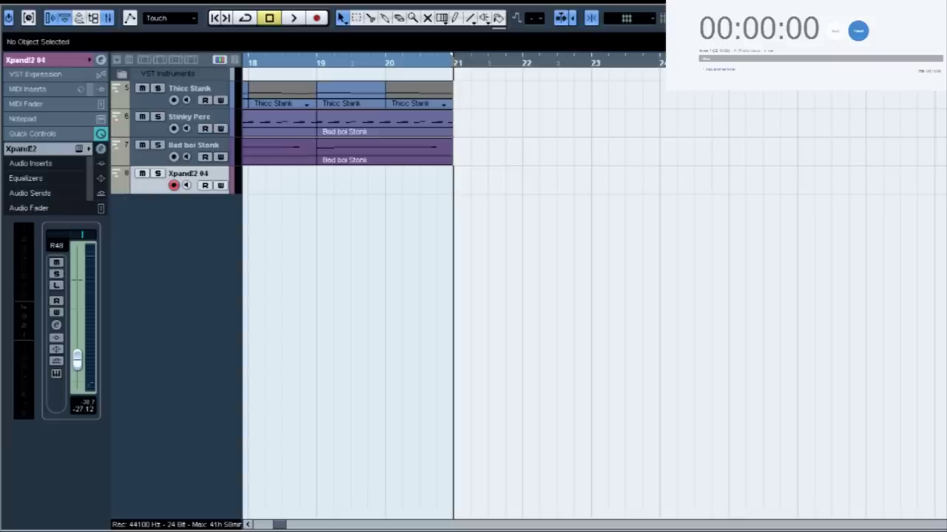